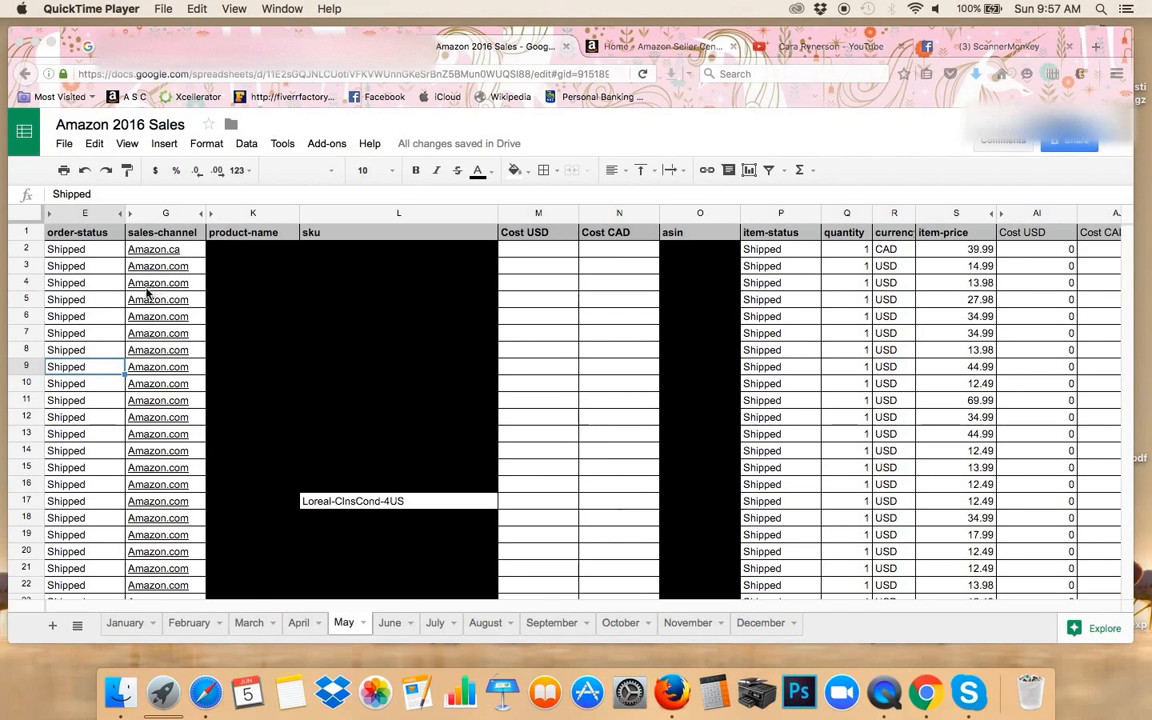
Freeze the header row of the May sheet up to the current row (1)
{"action": "left_click", "coordinate": [25, 235]}
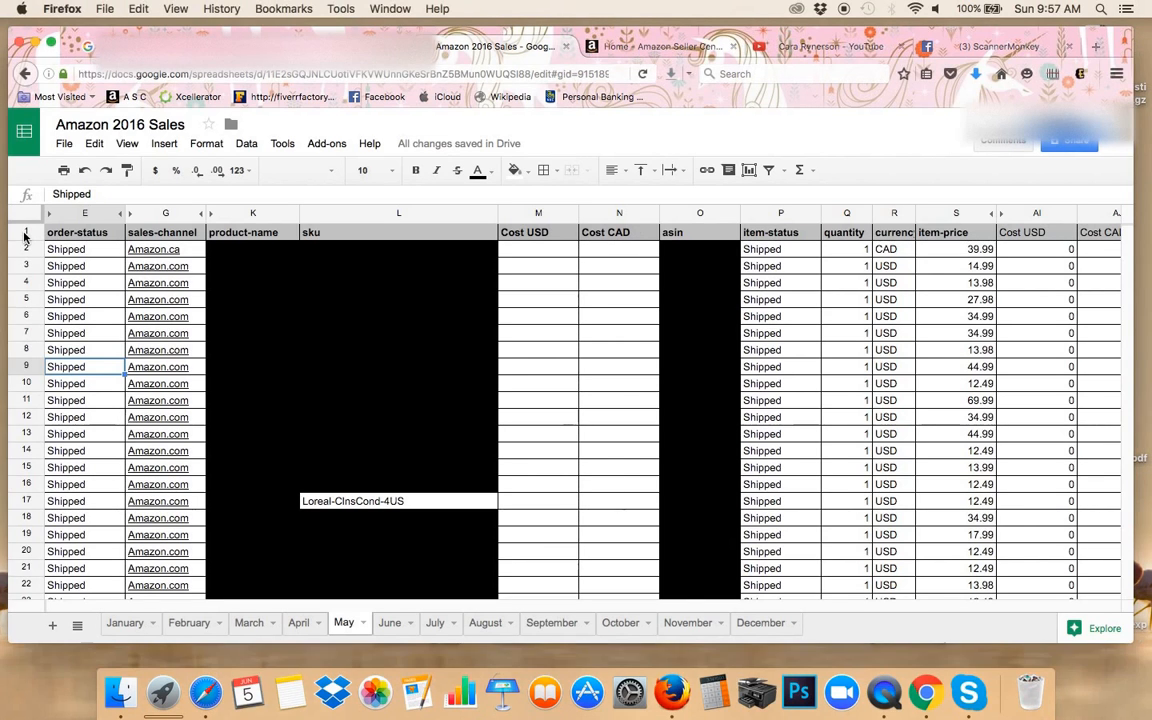
{"action": "left_click", "coordinate": [24, 232]}
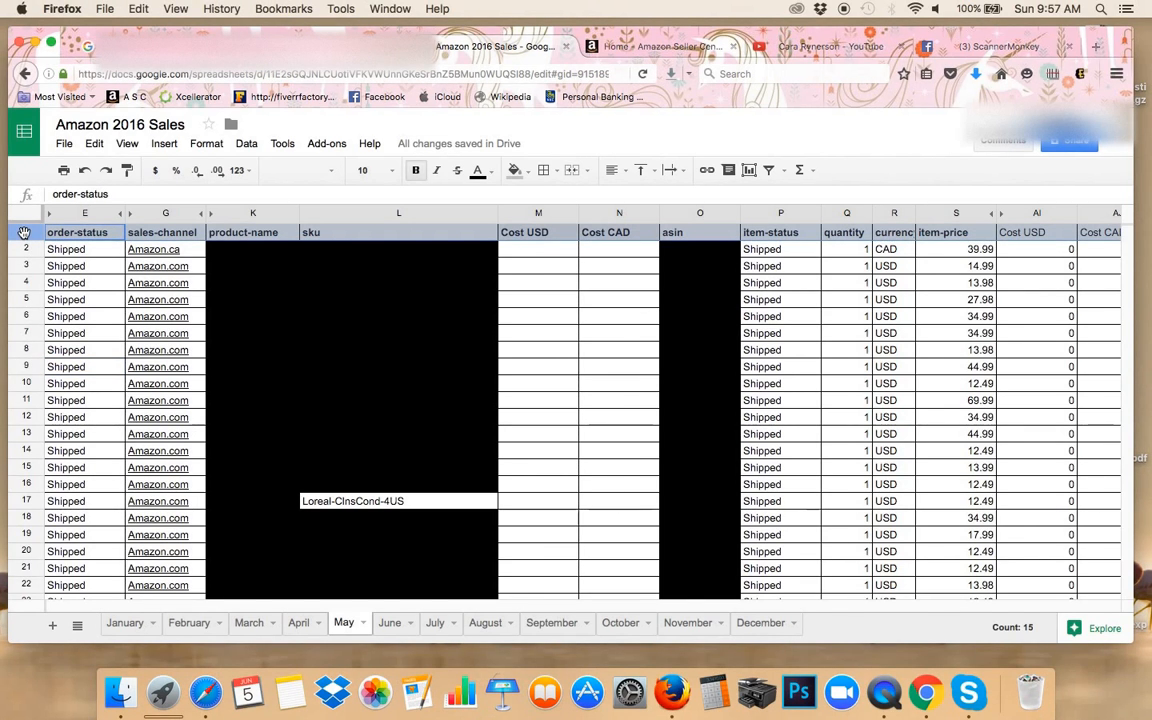
{"action": "left_click", "coordinate": [126, 143]}
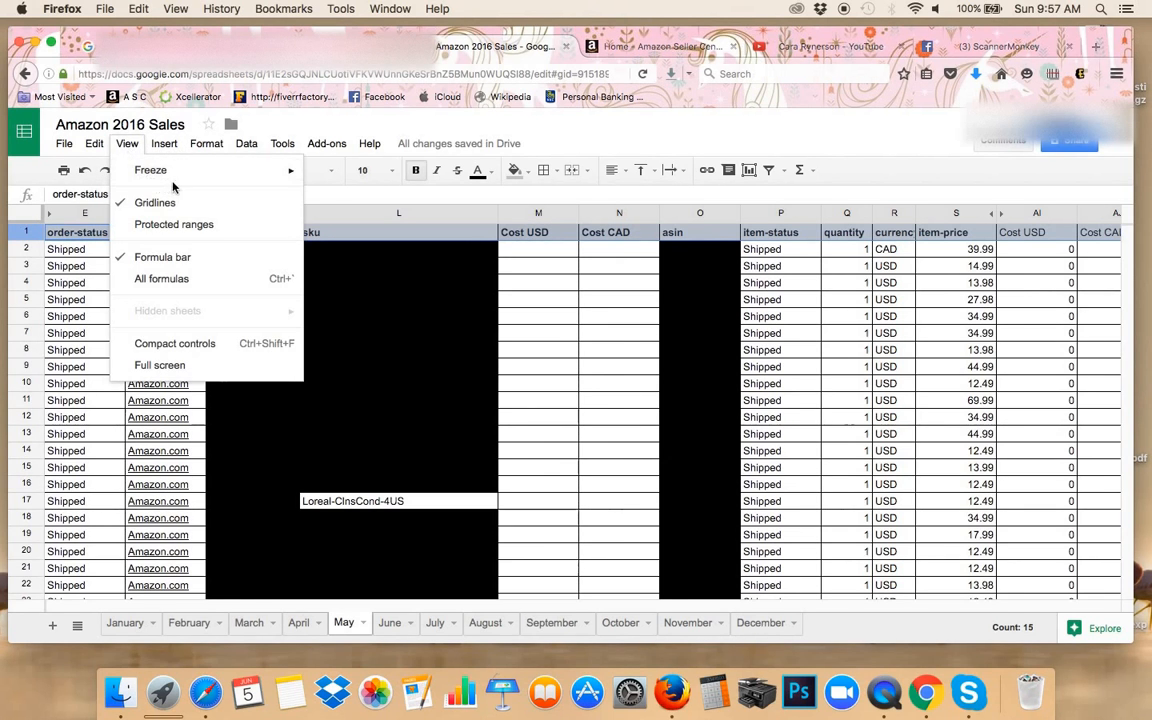
{"action": "mouse_move", "coordinate": [180, 162]}
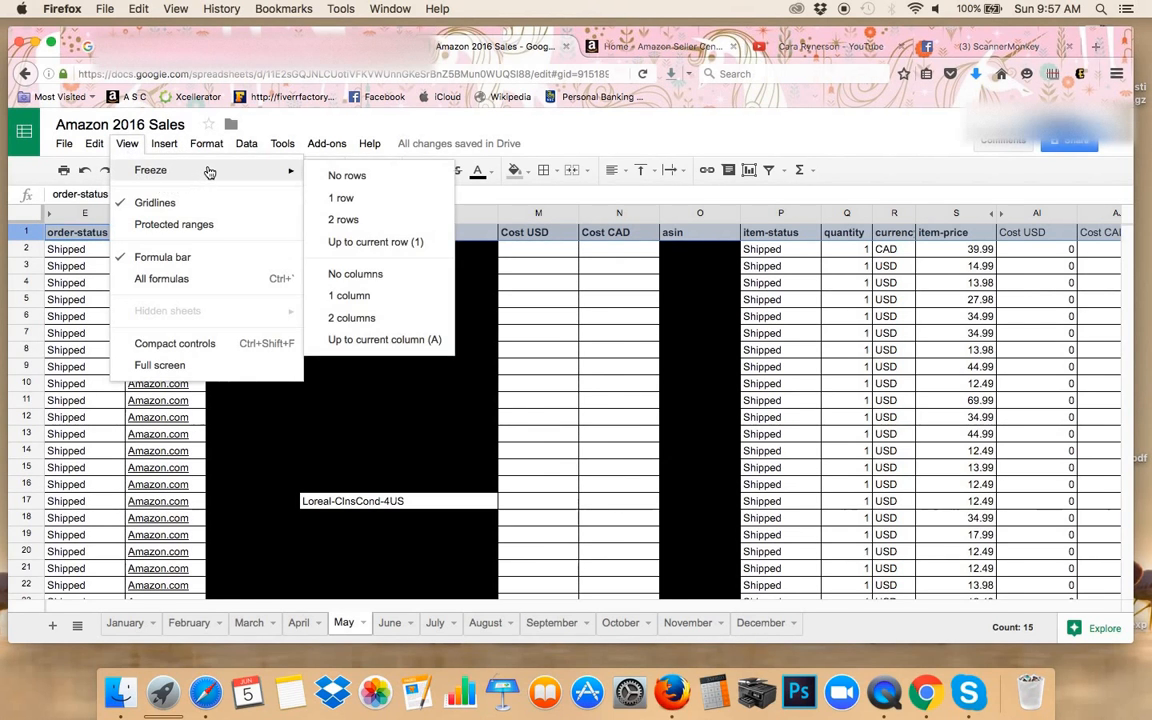
{"action": "left_click", "coordinate": [356, 243]}
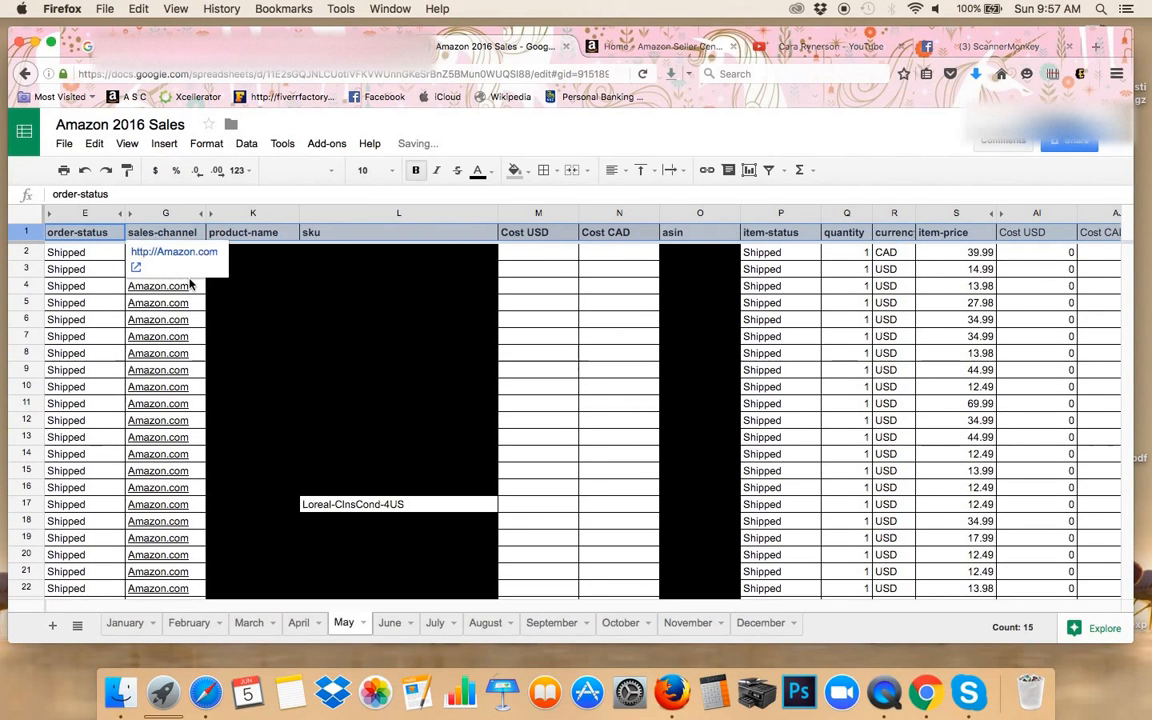
Examine the calculated Cost USD, Cost CAD, GST and QST columns at the far end of the May sheet
{"action": "left_click", "coordinate": [87, 304]}
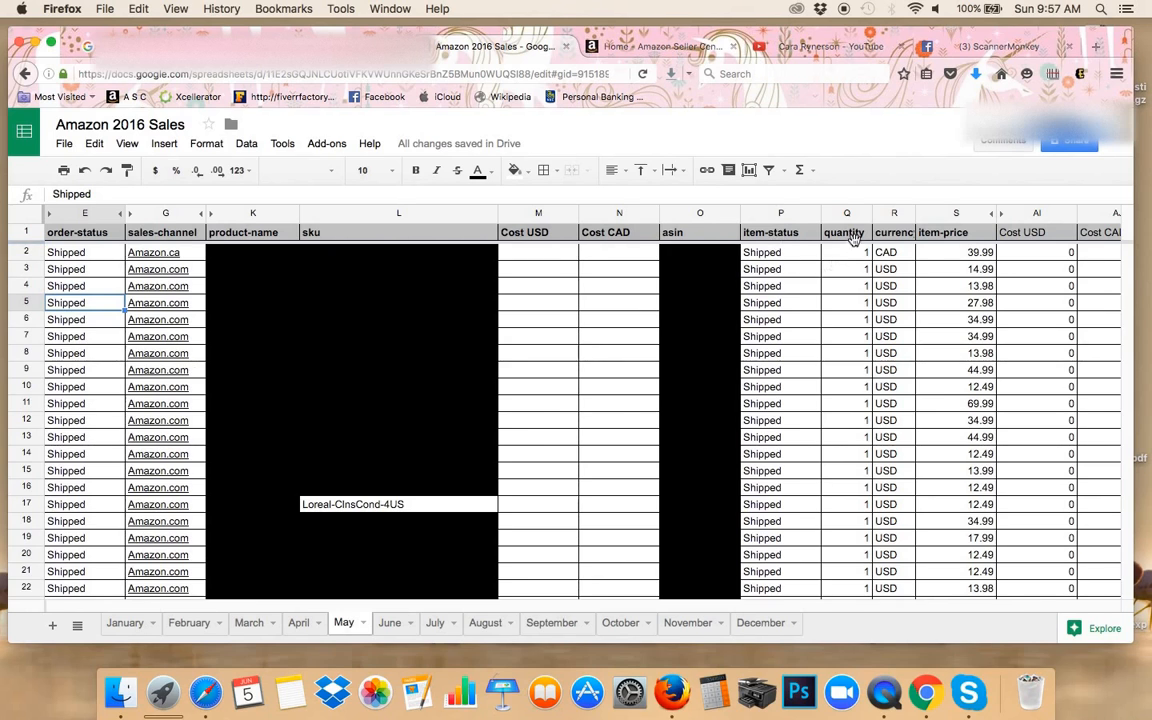
{"action": "left_click", "coordinate": [1018, 257]}
{"action": "key", "text": "Right"}
{"action": "key", "text": "Right"}
{"action": "key", "text": "Right"}
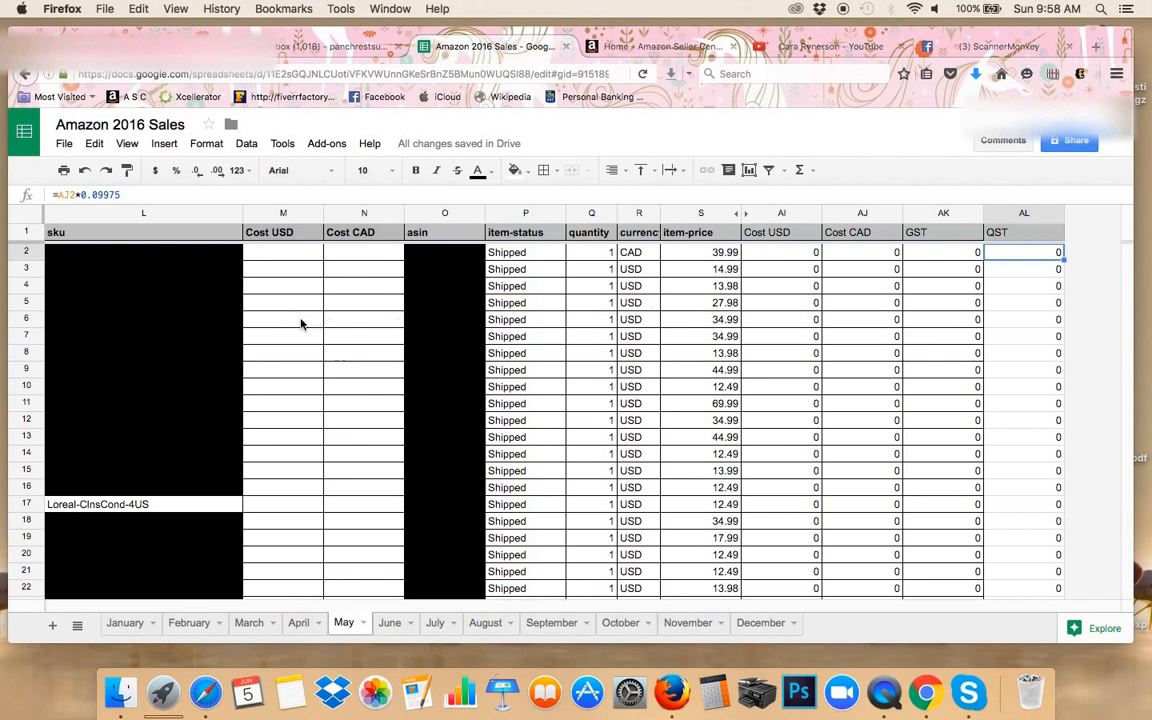
{"action": "left_click", "coordinate": [203, 300]}
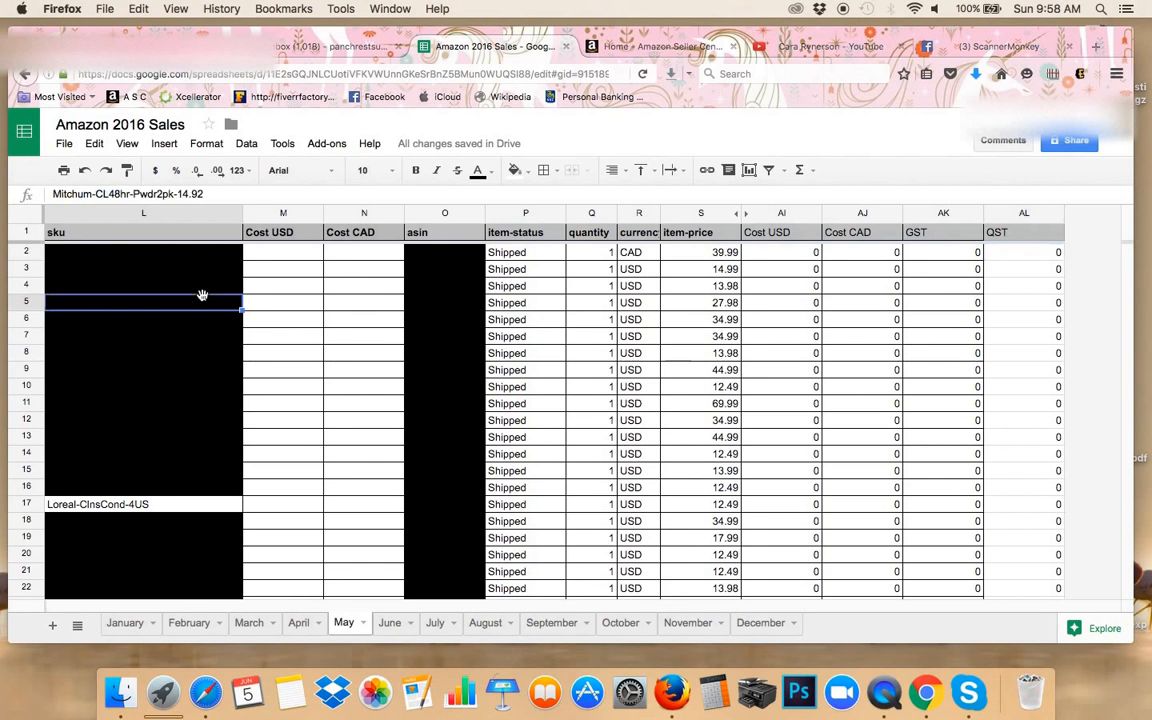
{"action": "key", "text": "Home"}
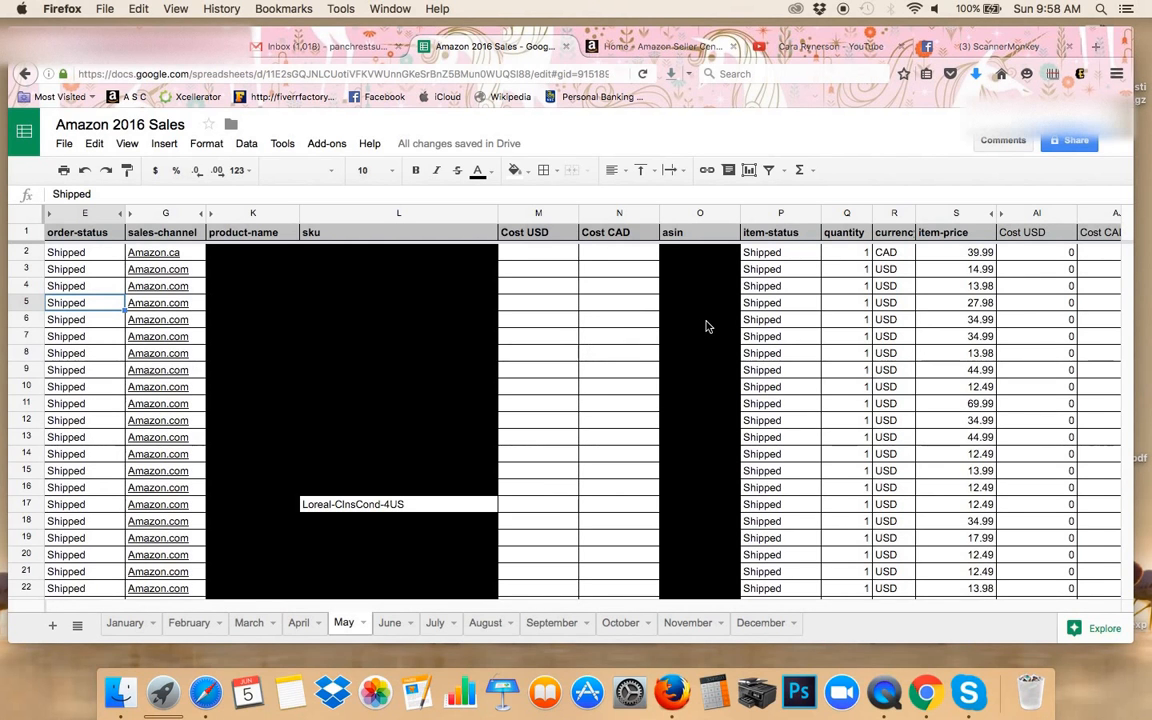
{"action": "left_click", "coordinate": [812, 216]}
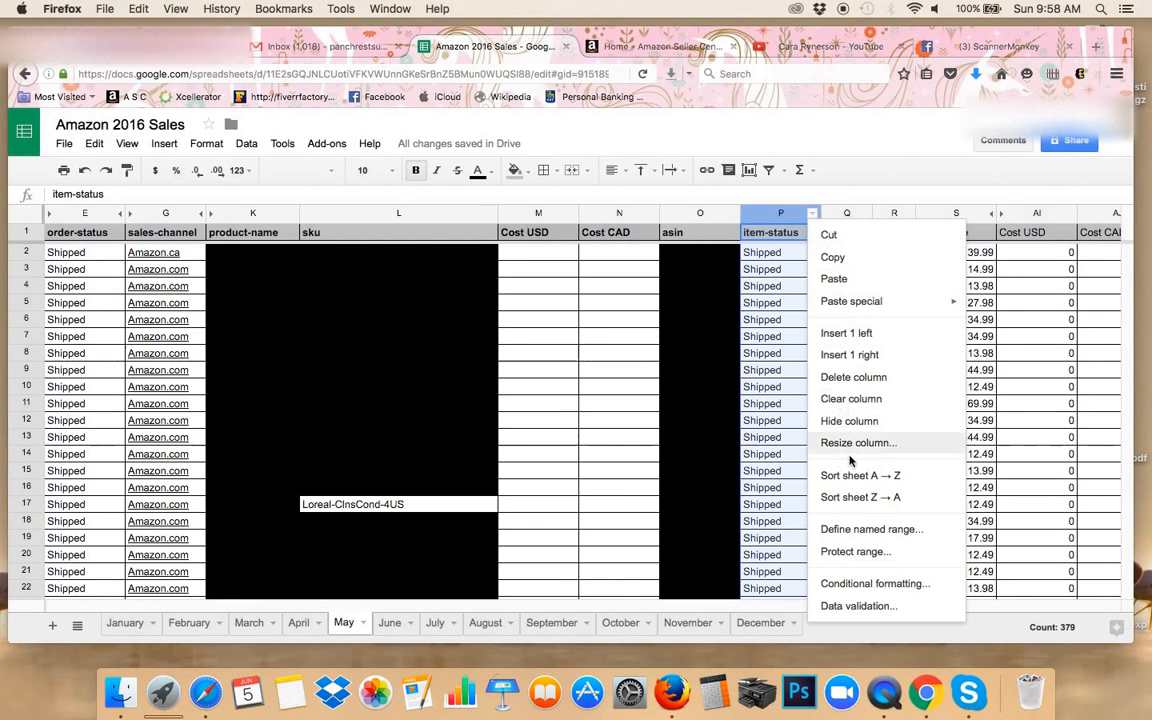
{"action": "left_click", "coordinate": [613, 400]}
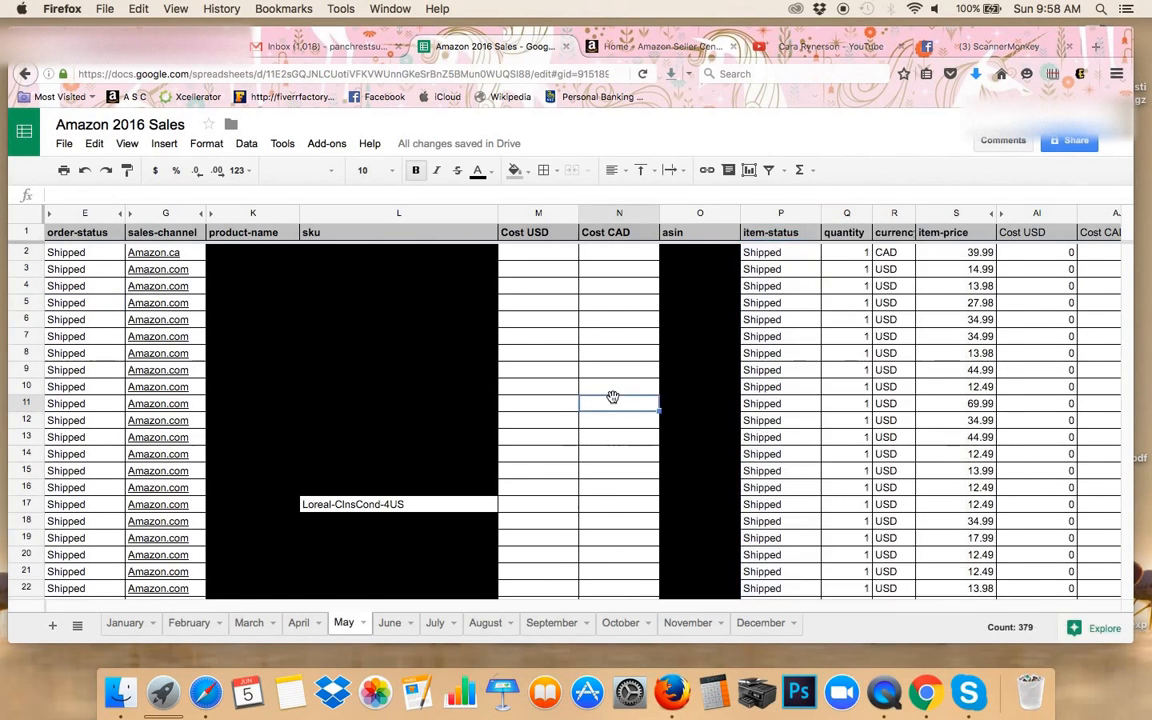
{"action": "left_click", "coordinate": [535, 235]}
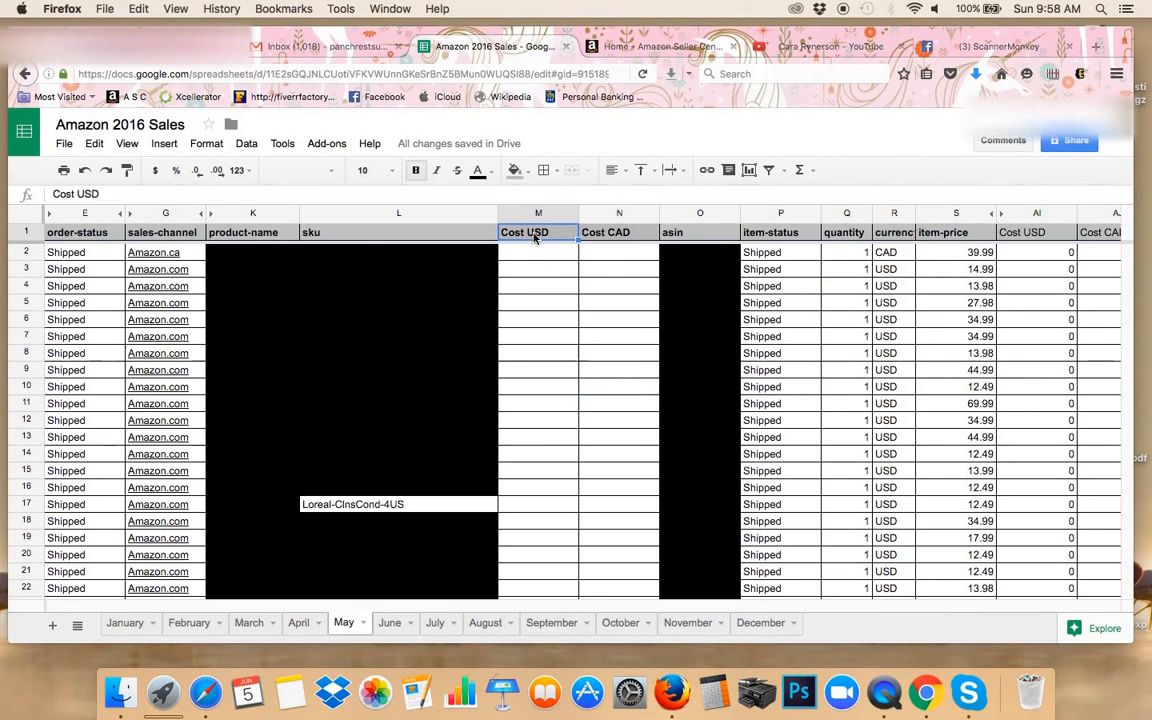
{"action": "left_click", "coordinate": [600, 449]}
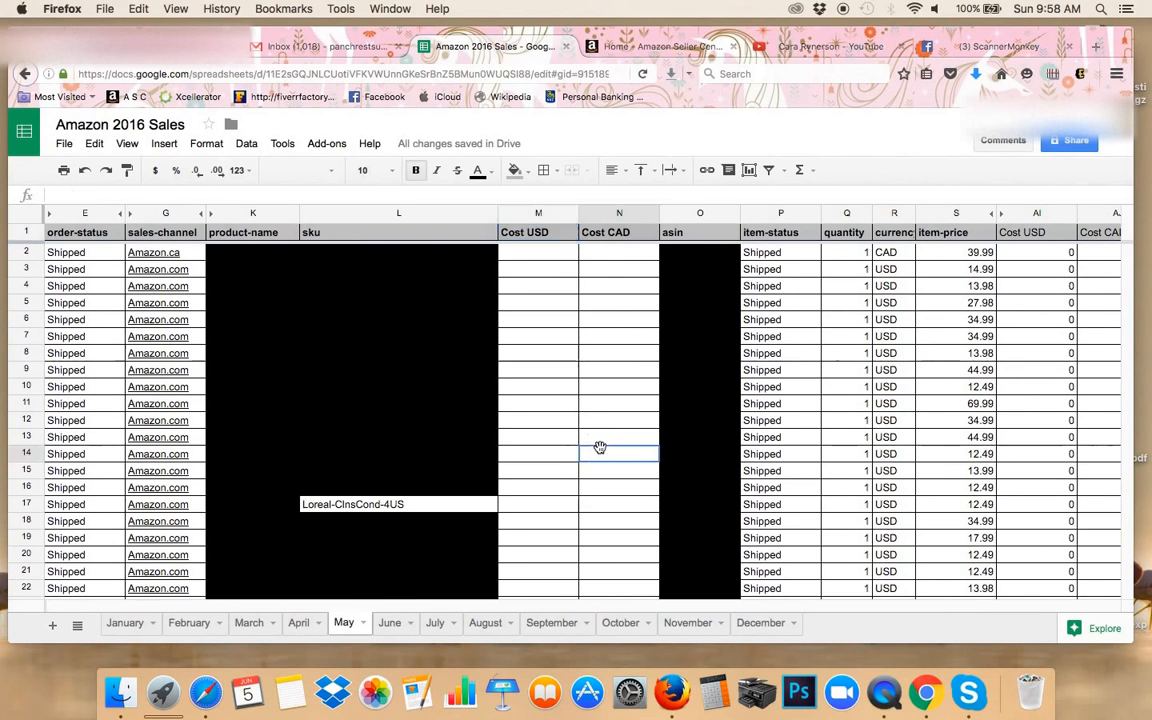
{"action": "left_click", "coordinate": [773, 421]}
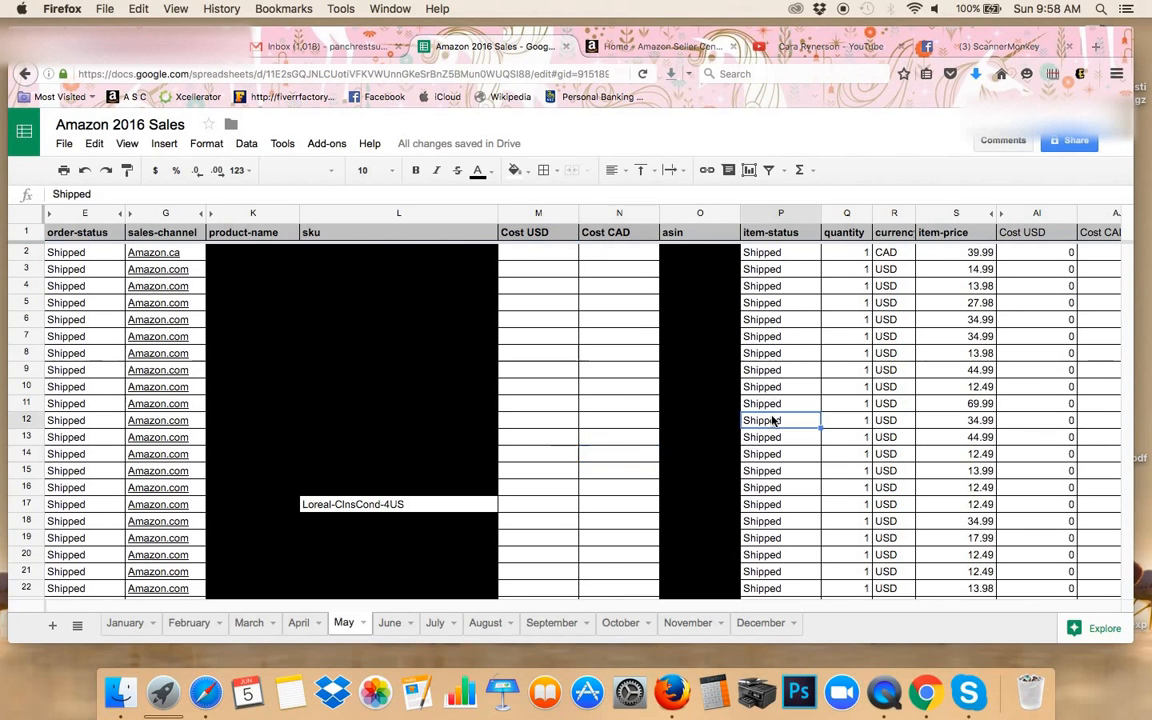
Sort the sheet by the item-status column from Z to A
{"action": "left_click", "coordinate": [812, 216]}
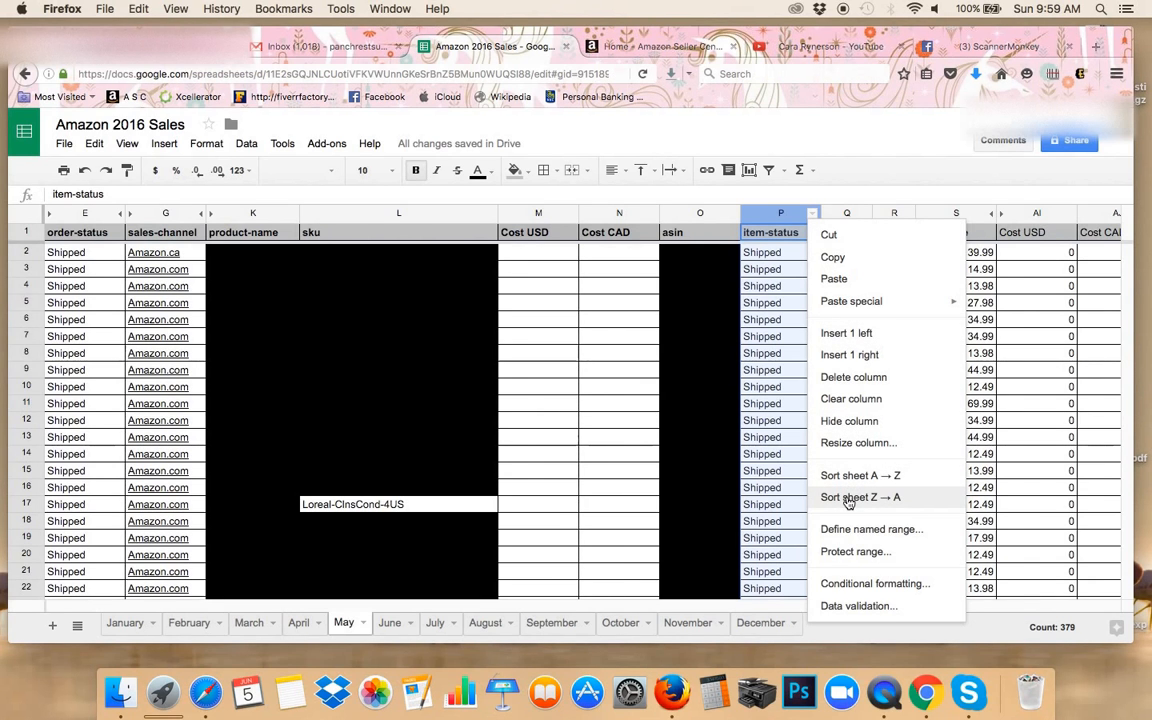
{"action": "left_click", "coordinate": [848, 502]}
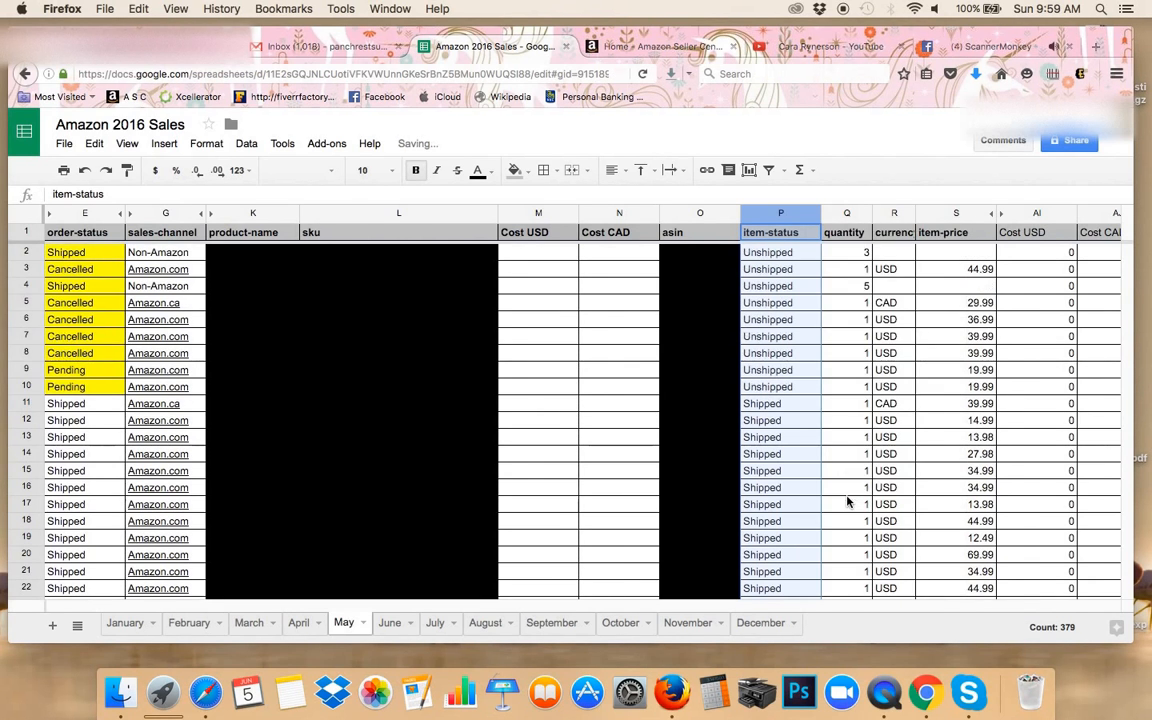
{"action": "left_click", "coordinate": [793, 286]}
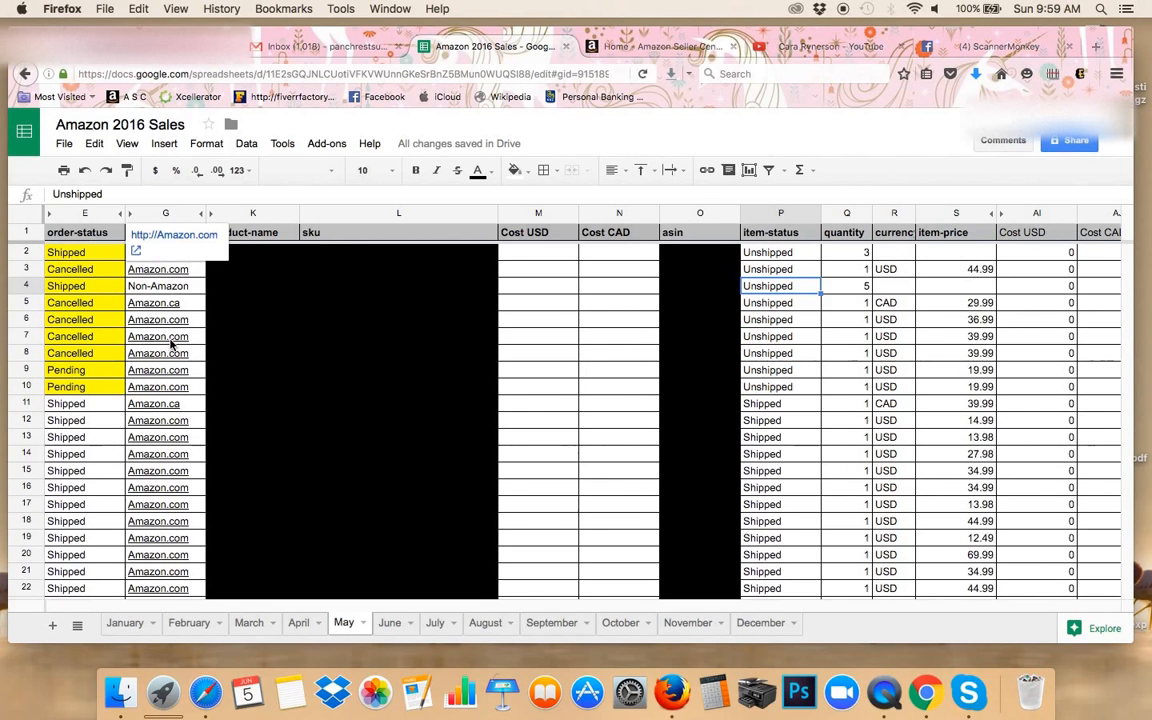
Reset the fill colour of SKU cell L2 to reveal its text, and fill the cell black again
{"action": "left_click", "coordinate": [396, 258]}
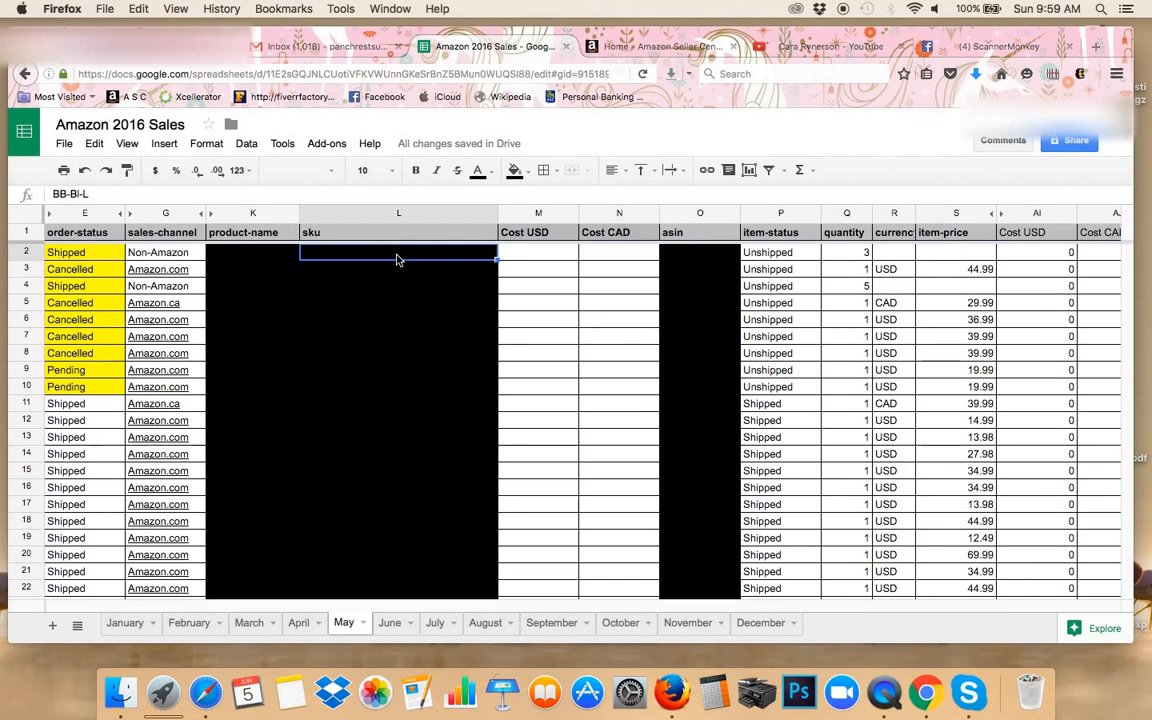
{"action": "left_click", "coordinate": [514, 171]}
{"action": "left_click", "coordinate": [522, 199]}
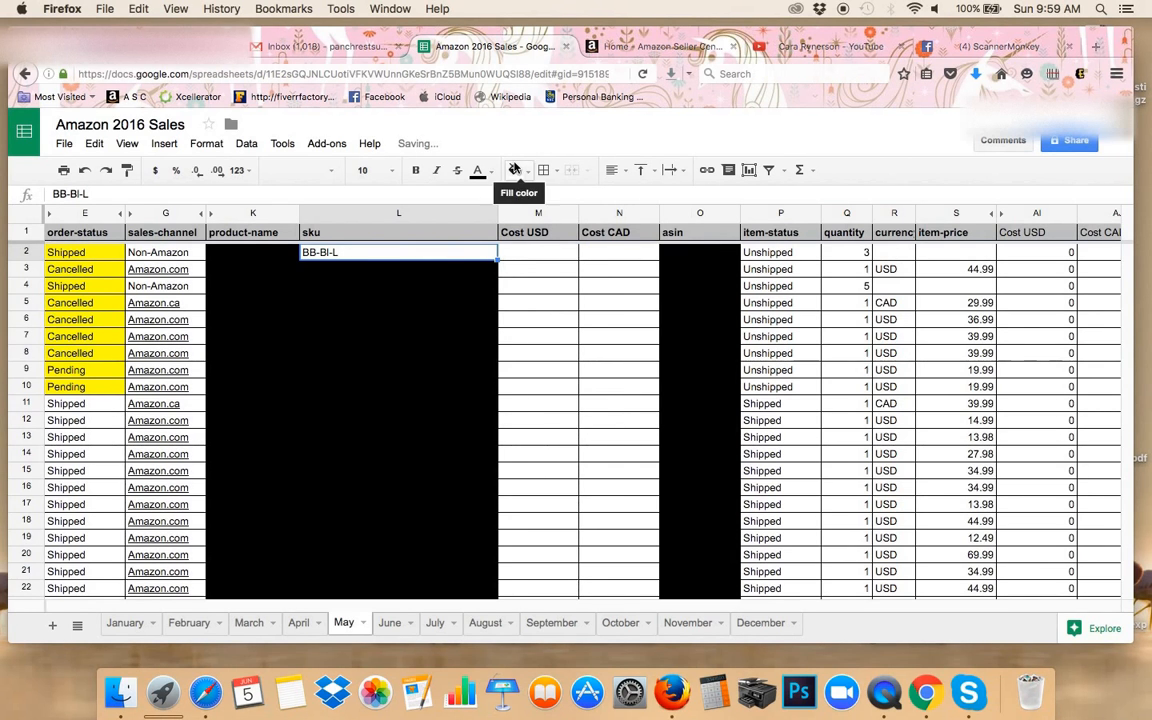
{"action": "left_click", "coordinate": [514, 170]}
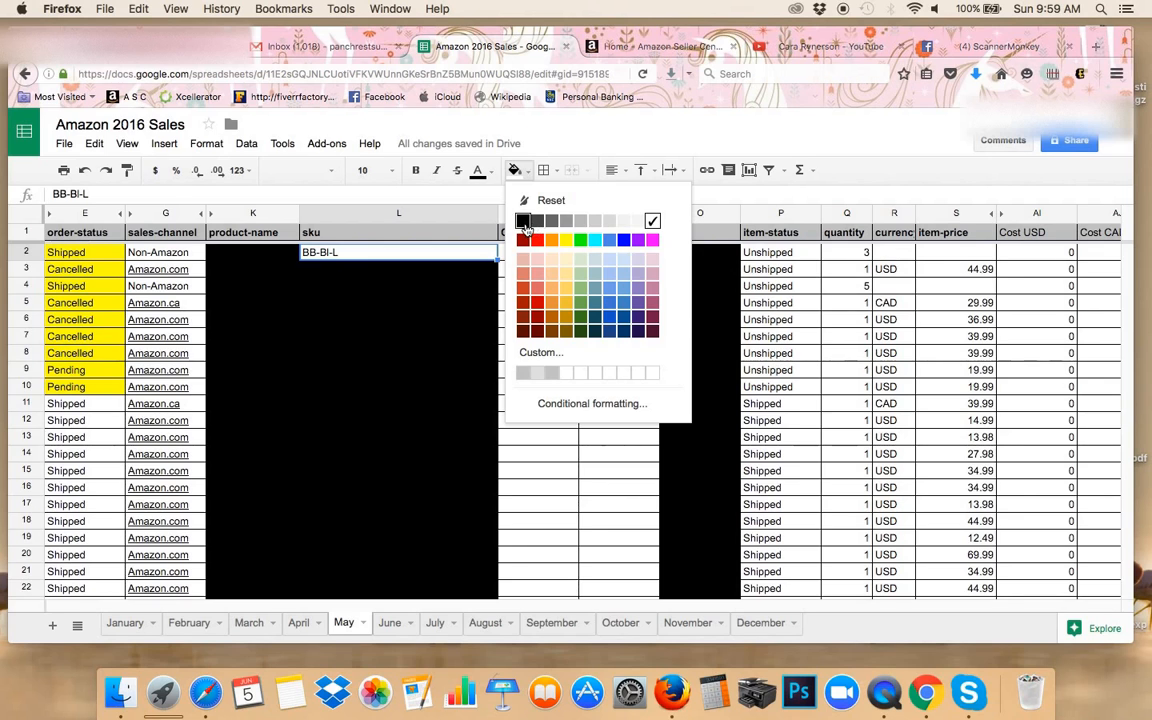
{"action": "left_click", "coordinate": [524, 222]}
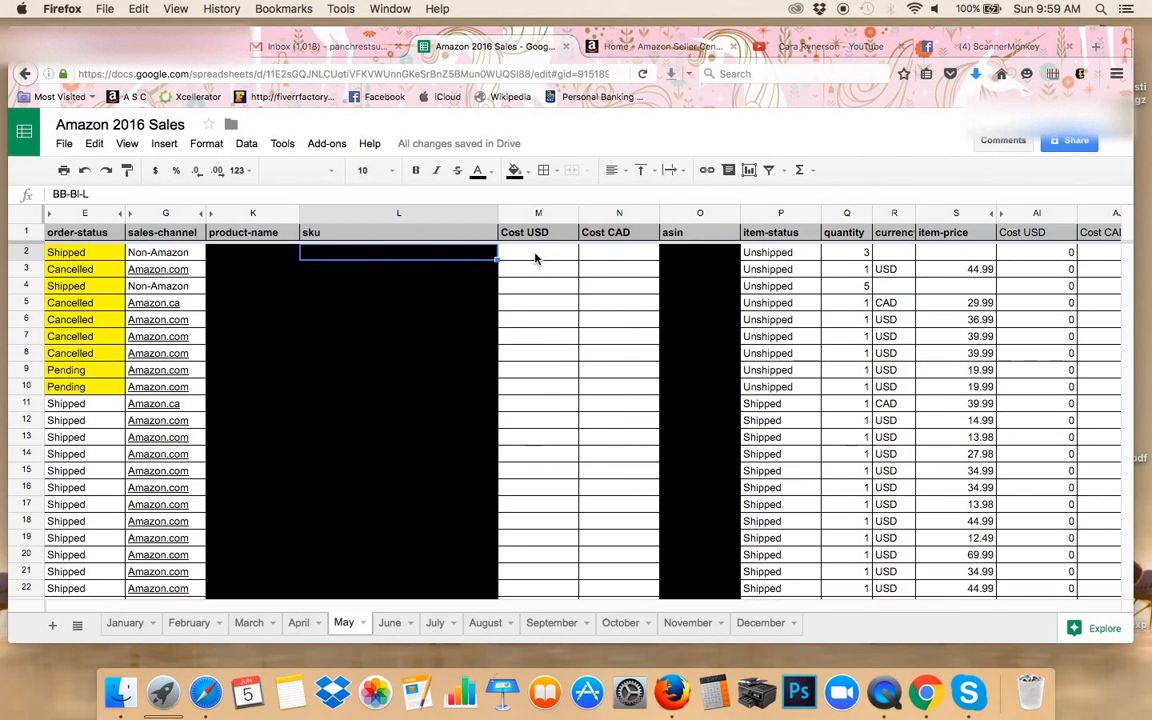
Enter 4 as the Cost USD of Loreal-ClnsCond-4US in row 26 and inspect the formula in that row's calculated Cost USD cell
{"action": "left_click", "coordinate": [624, 258]}
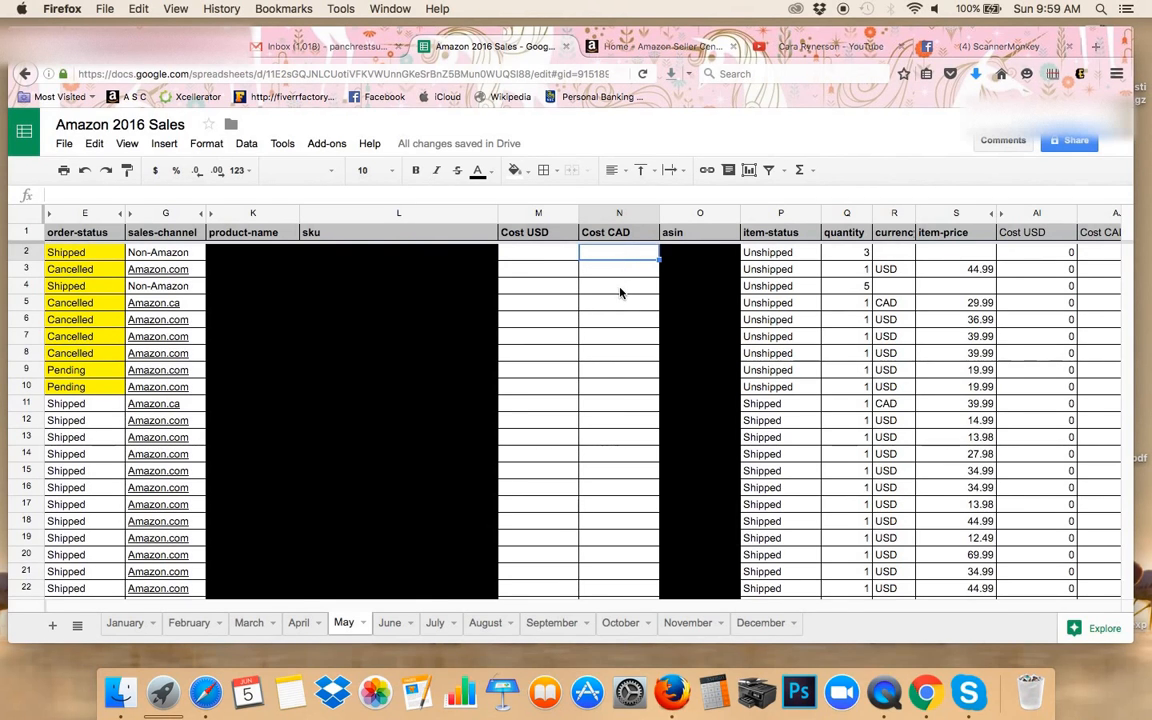
{"action": "left_click", "coordinate": [619, 292]}
{"action": "scroll", "coordinate": [551, 434], "scroll_direction": "down", "scroll_amount": 5}
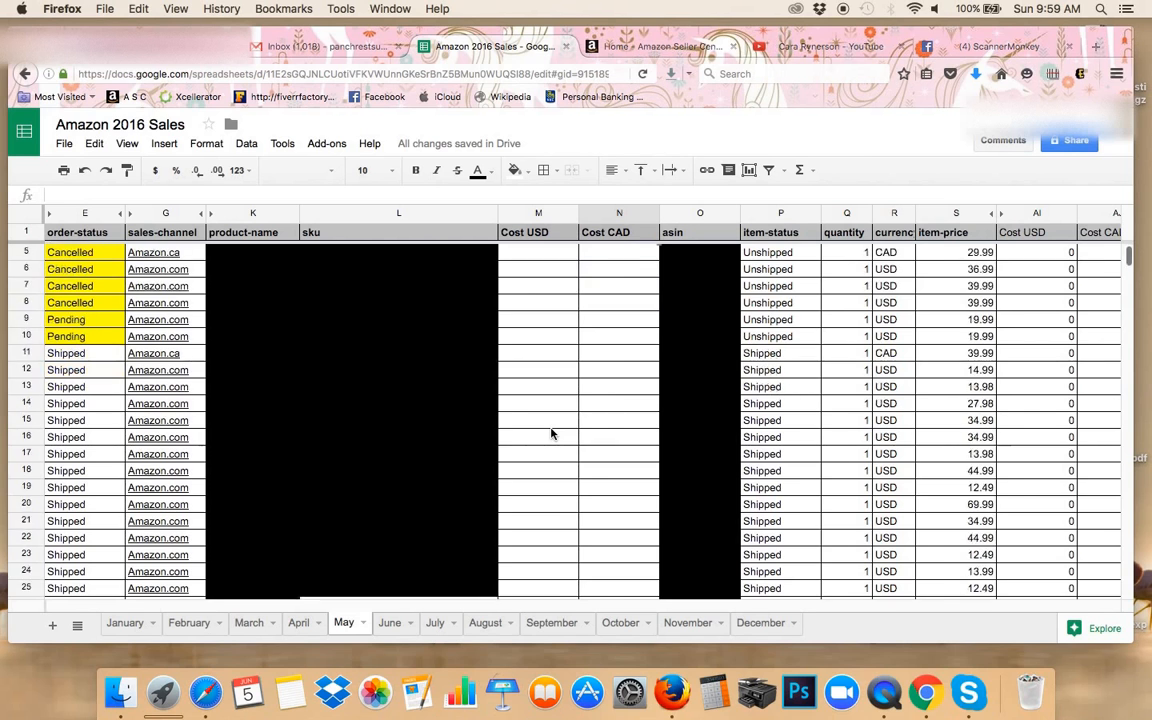
{"action": "scroll", "coordinate": [551, 434], "scroll_direction": "down", "scroll_amount": 1}
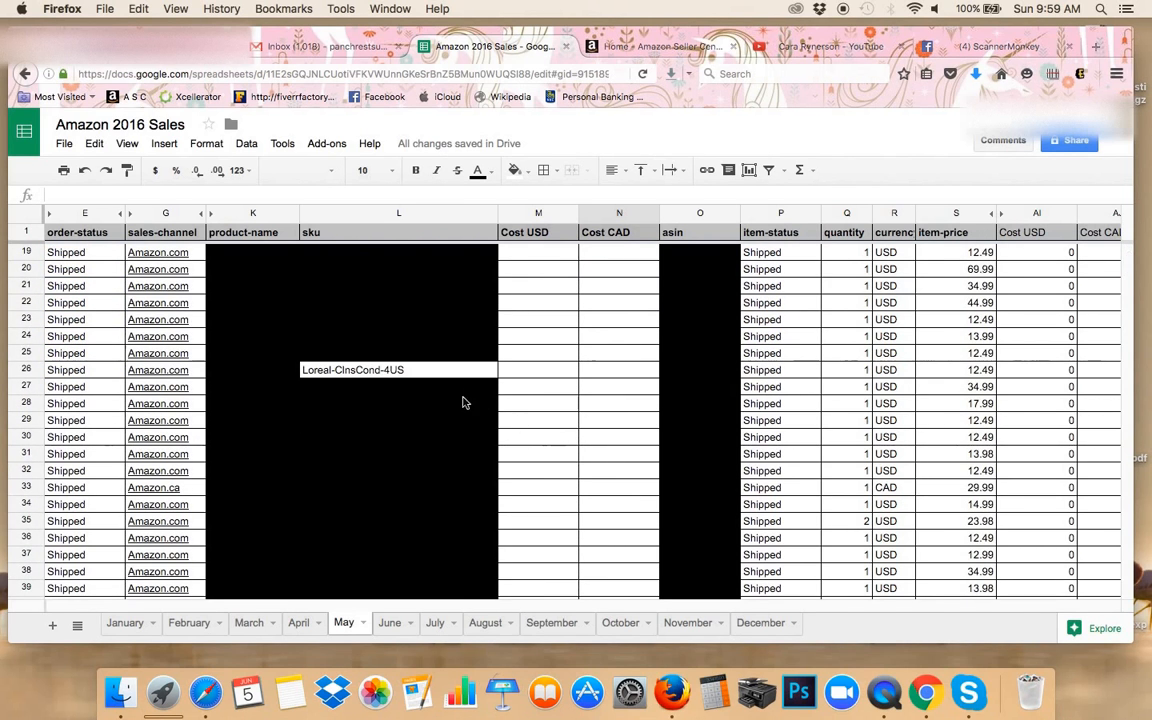
{"action": "left_click", "coordinate": [528, 377]}
{"action": "type", "text": "4"}
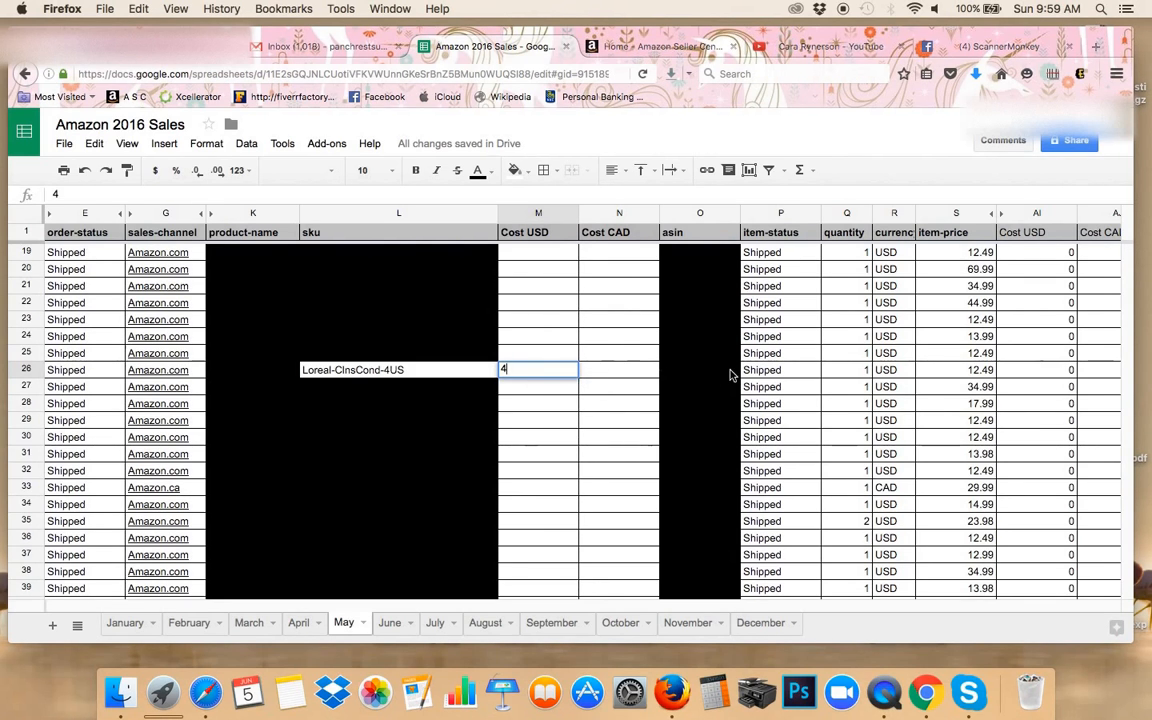
{"action": "key", "text": "Return"}
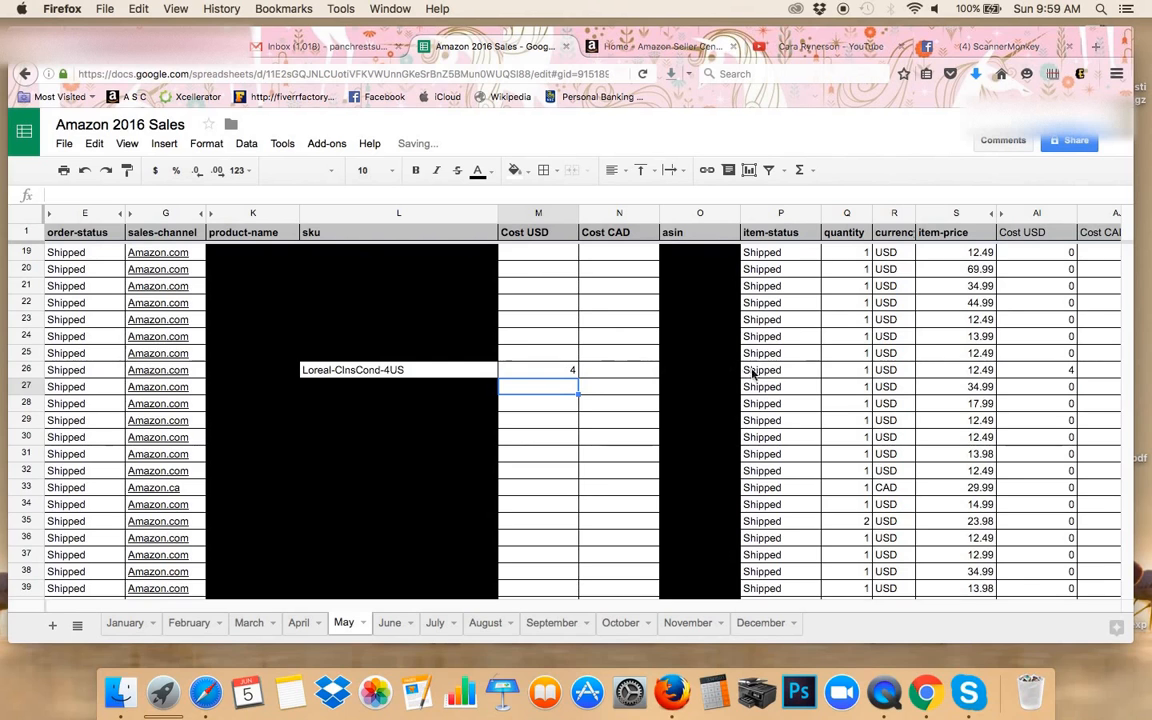
{"action": "left_click", "coordinate": [1047, 372]}
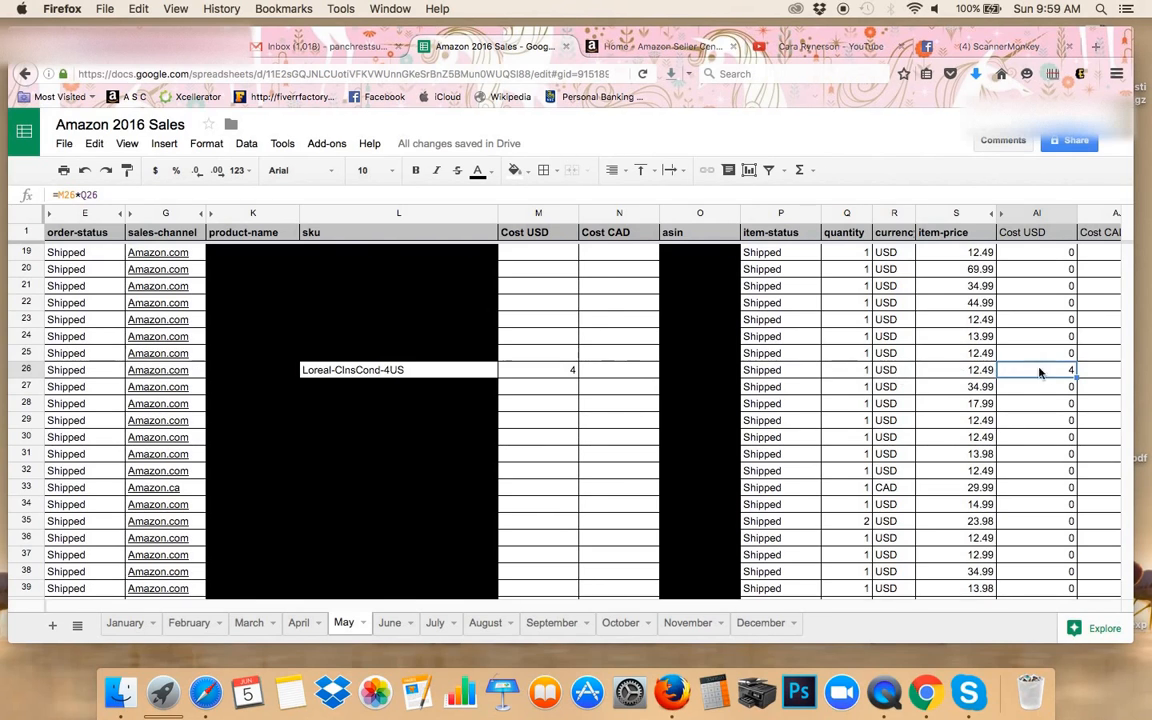
{"action": "double_click", "coordinate": [1038, 371]}
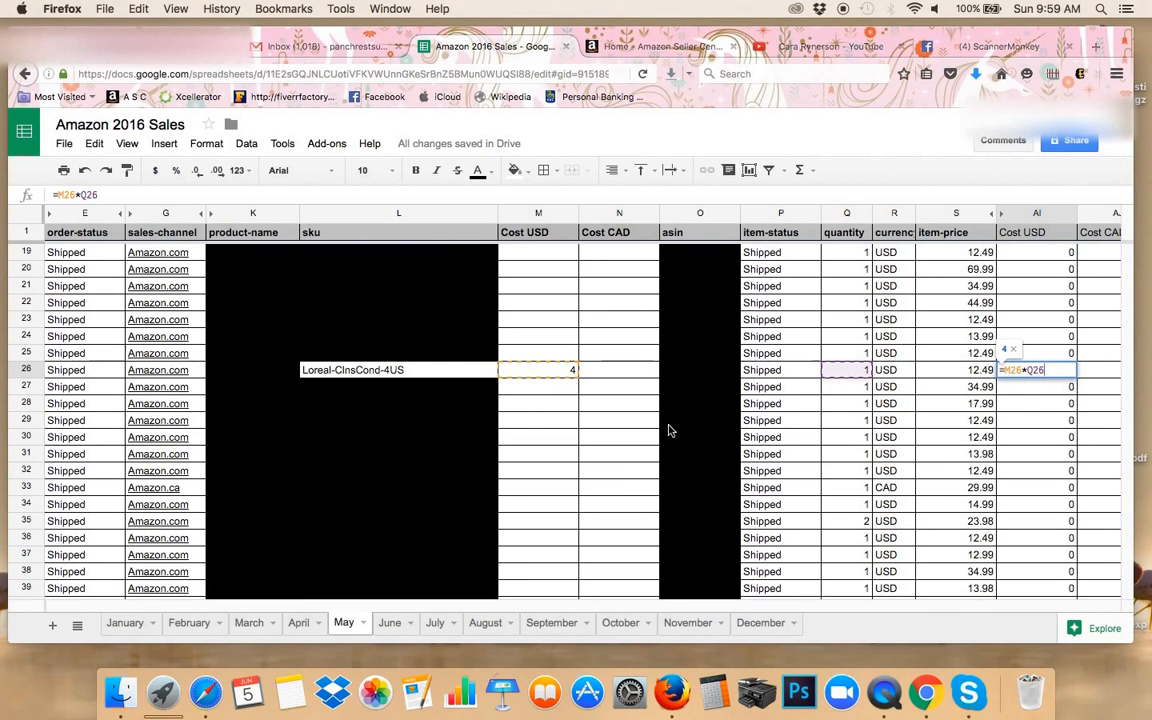
{"action": "key", "text": "Return"}
Enter 5 as the Cost CAD of Dora-Alana-5cad in row 143 and inspect the row's calculated Cost CAD and tax cells
{"action": "scroll", "coordinate": [565, 450], "scroll_direction": "down", "scroll_amount": 4}
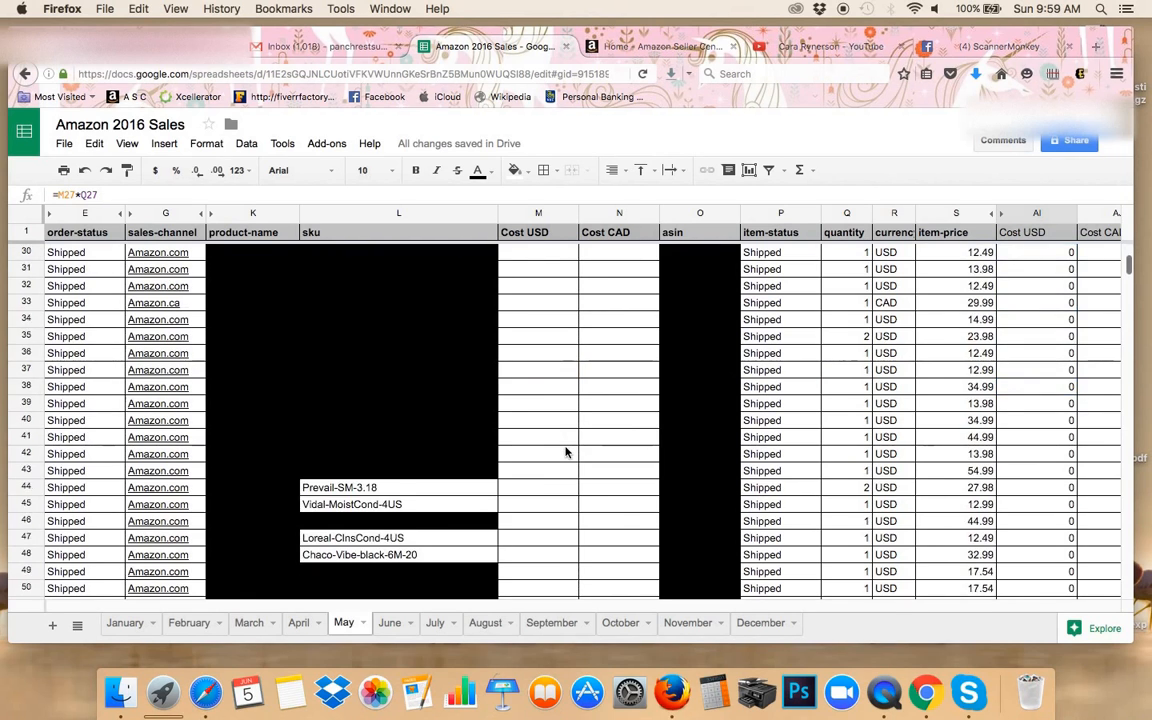
{"action": "scroll", "coordinate": [565, 453], "scroll_direction": "down", "scroll_amount": 2}
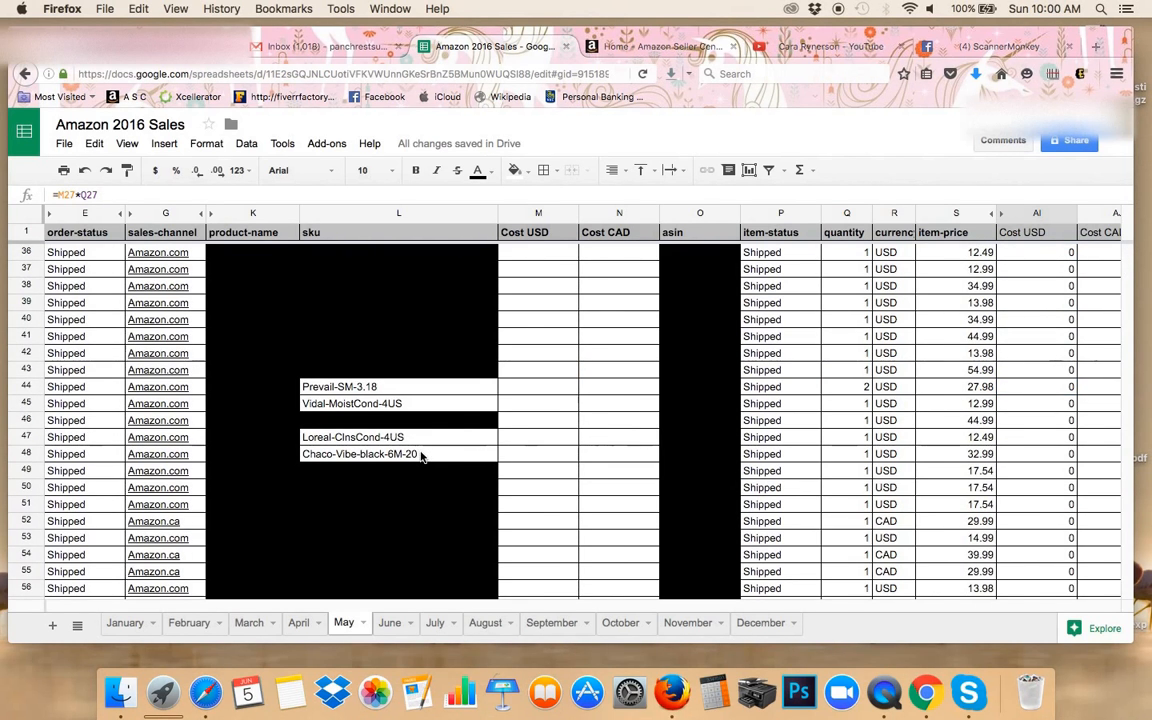
{"action": "scroll", "coordinate": [535, 456], "scroll_direction": "down", "scroll_amount": 5}
{"action": "scroll", "coordinate": [535, 456], "scroll_direction": "down", "scroll_amount": 20}
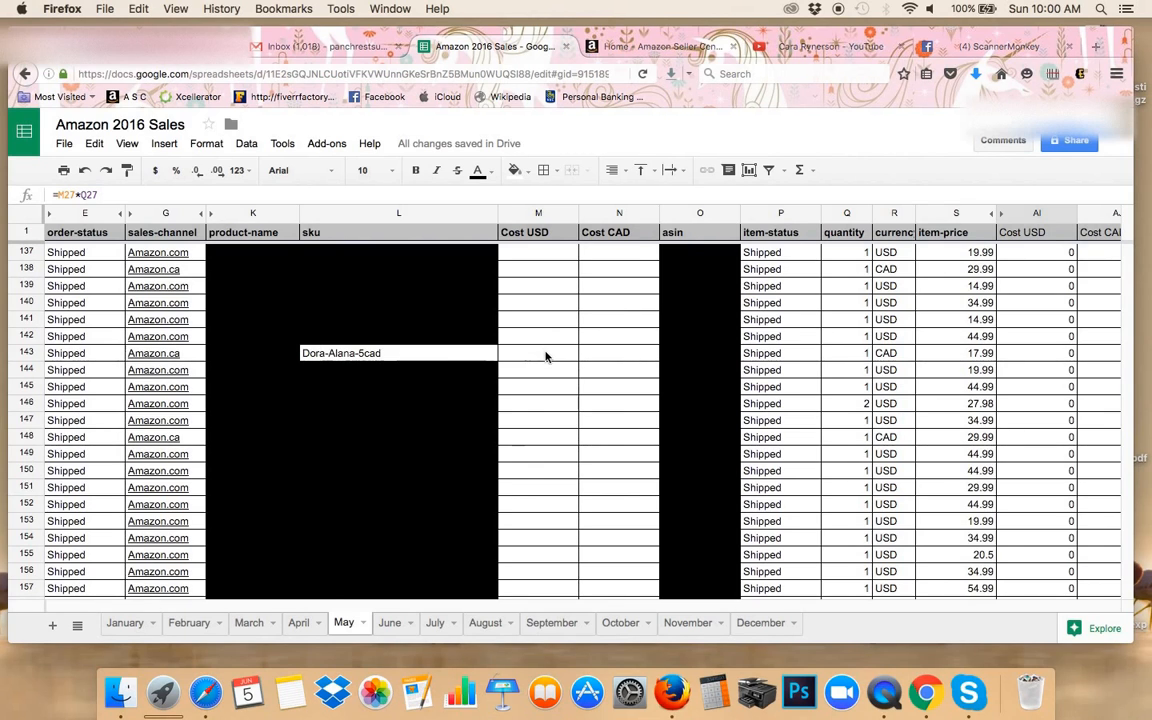
{"action": "left_click", "coordinate": [628, 353]}
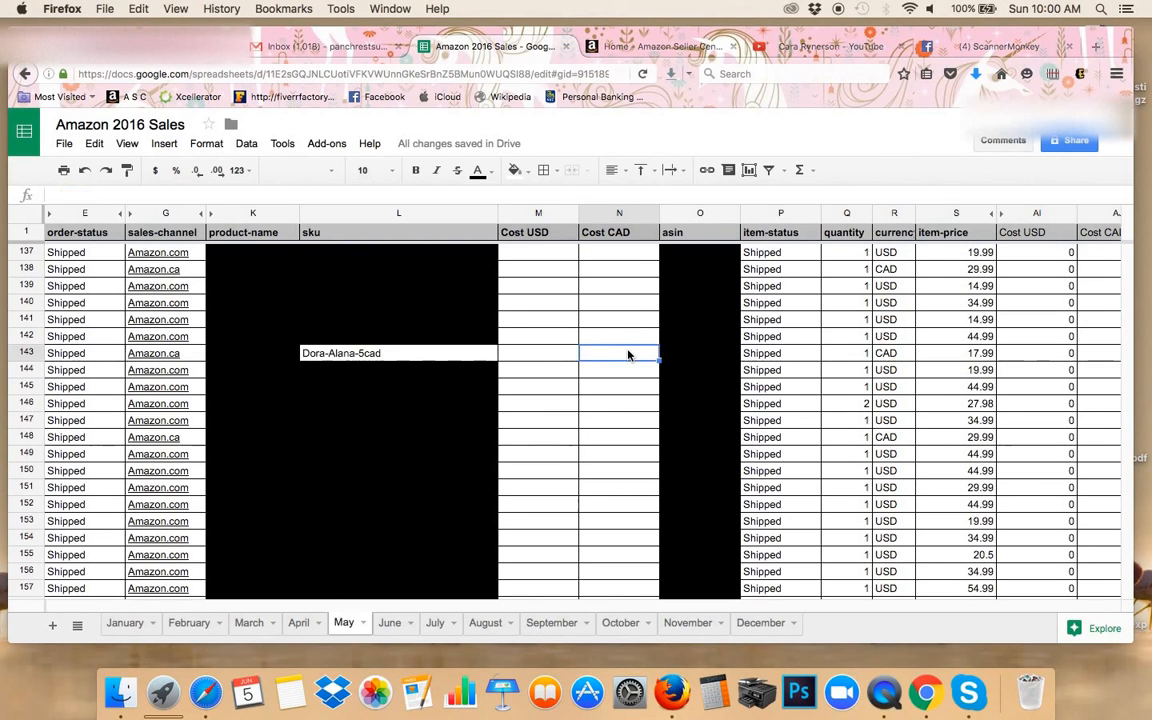
{"action": "type", "text": "5"}
{"action": "key", "text": "Return"}
{"action": "left_click", "coordinate": [1092, 353]}
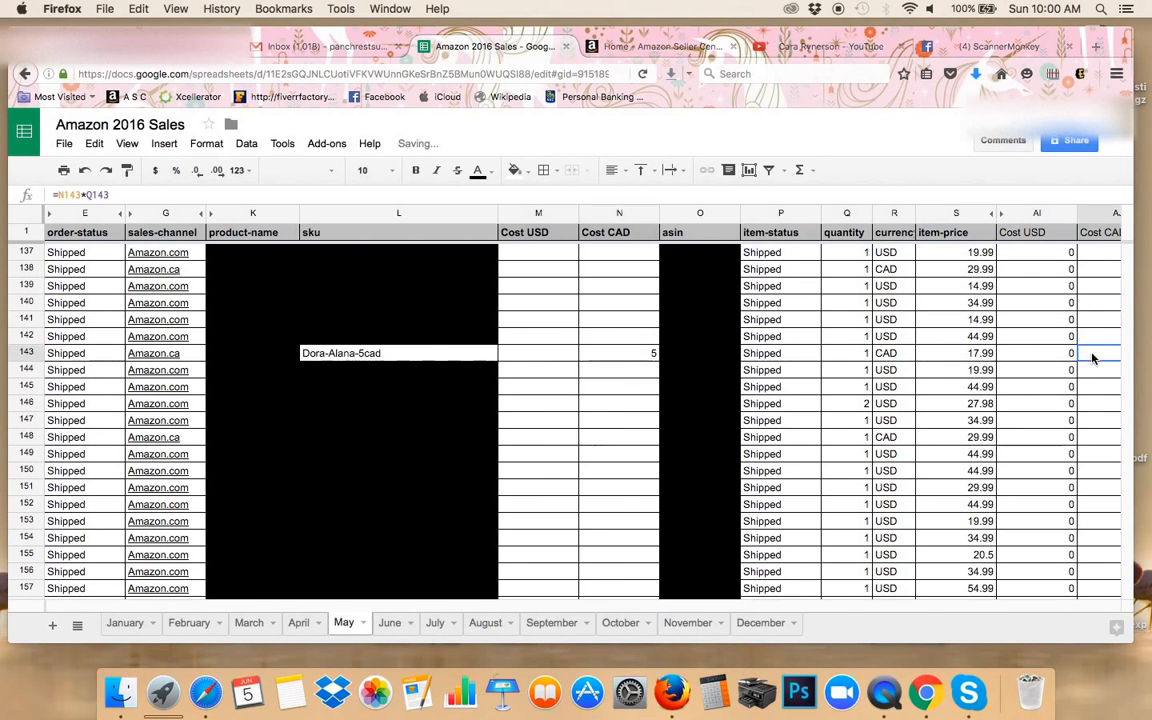
{"action": "key", "text": "Right"}
{"action": "key", "text": "Right"}
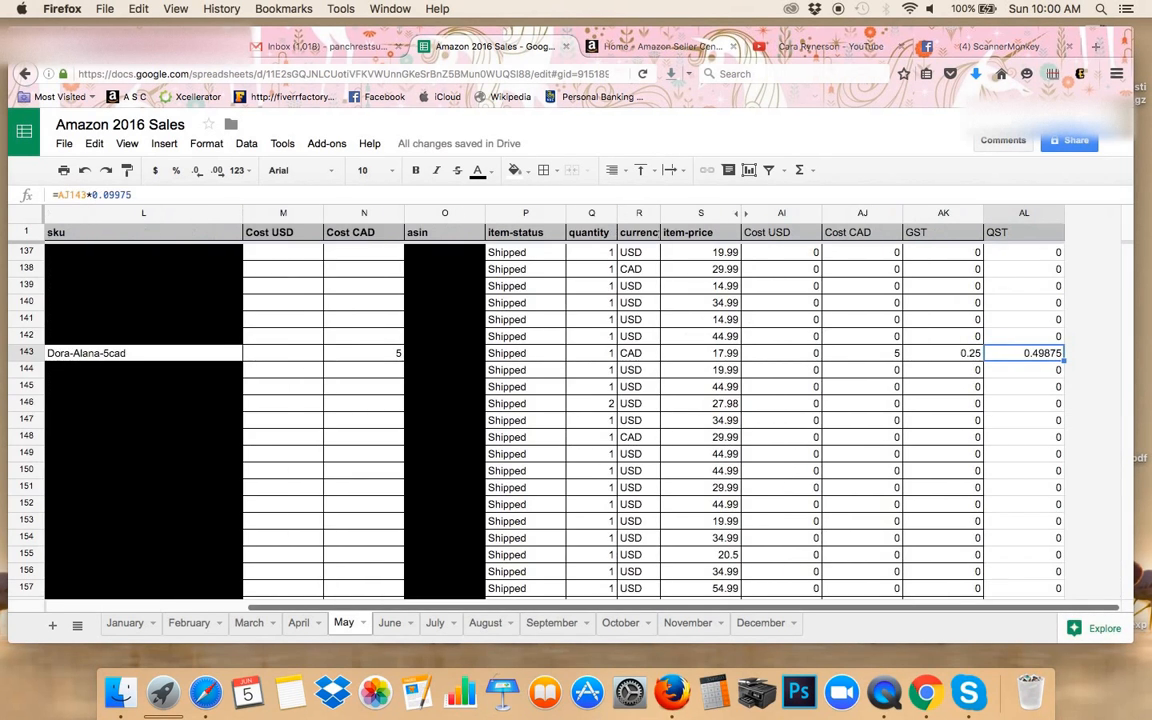
{"action": "left_click", "coordinate": [862, 355]}
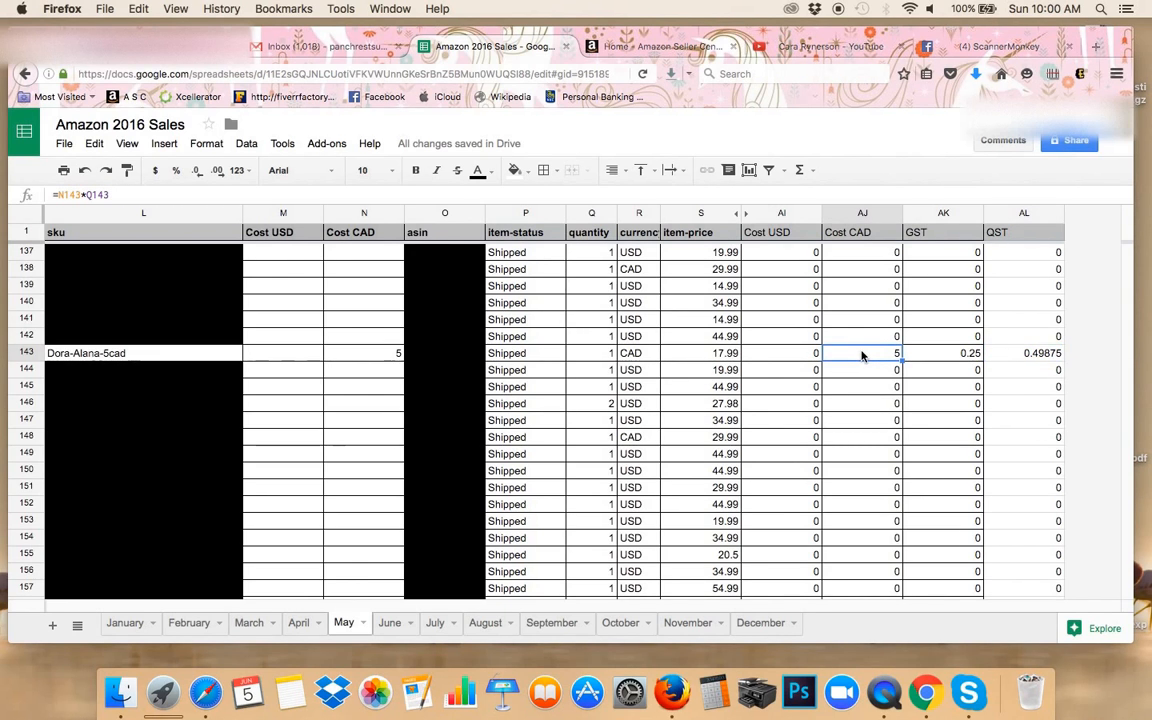
Inspect the GST and QST formulas of Dora-Alana-5cad in row 143, leaving both cells unedited
{"action": "left_click", "coordinate": [944, 356]}
{"action": "double_click", "coordinate": [944, 356]}
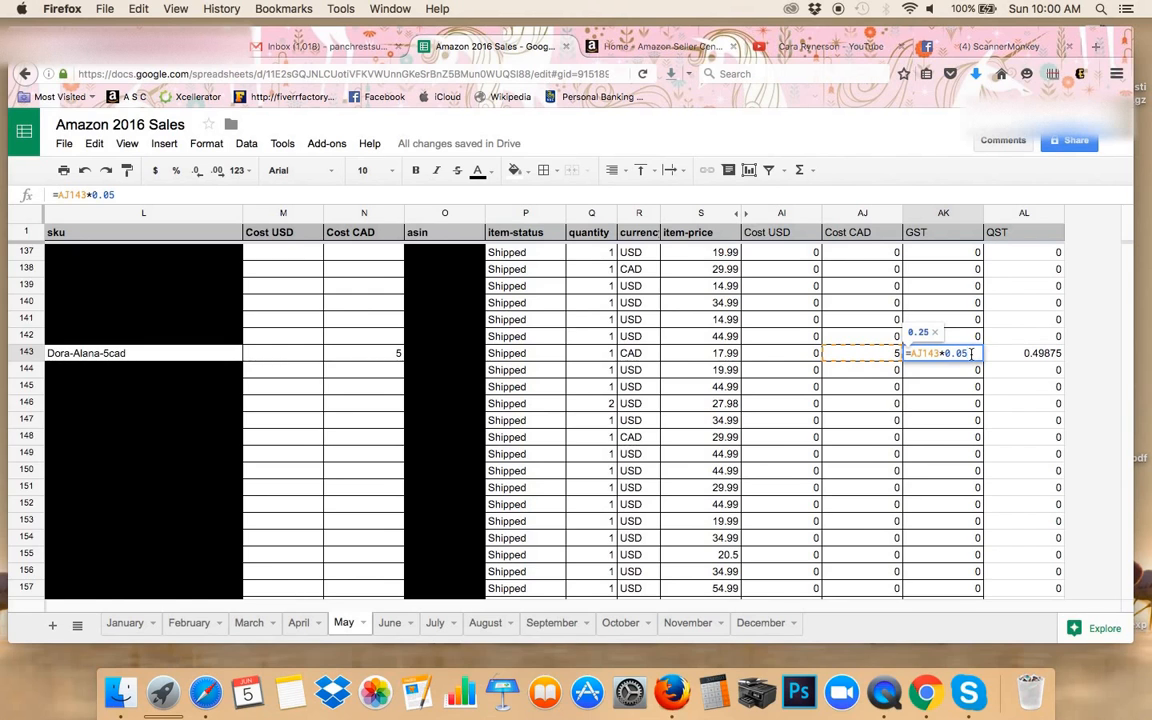
{"action": "key", "text": "Return"}
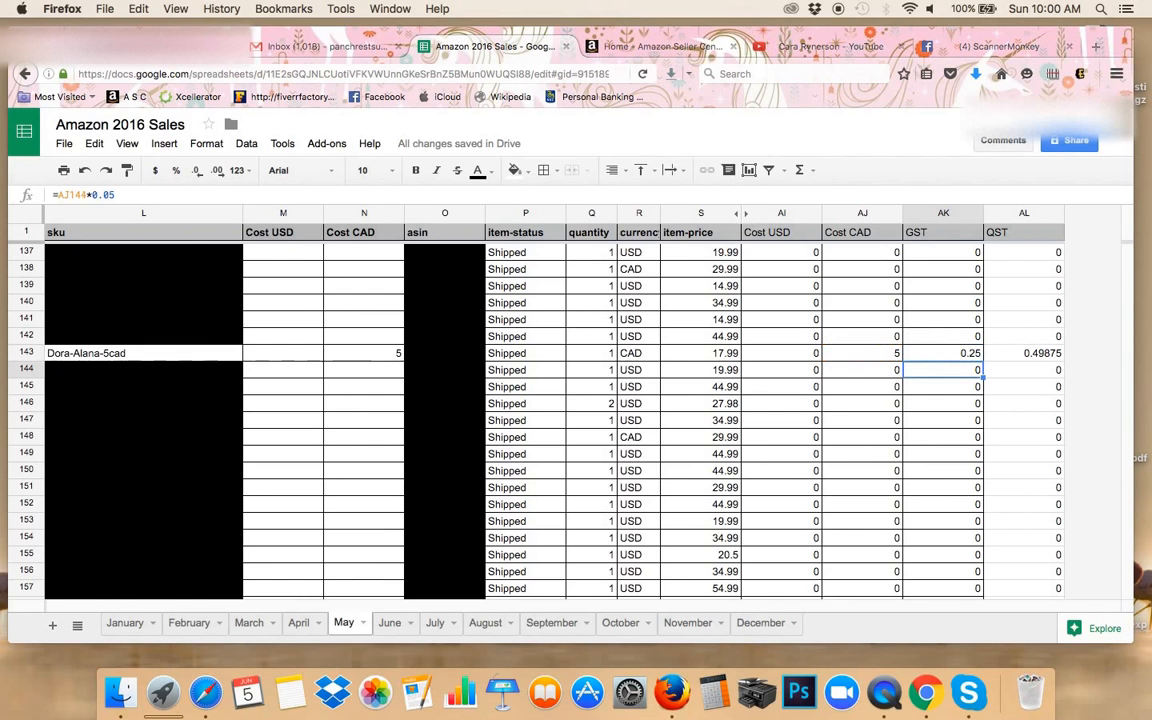
{"action": "left_click", "coordinate": [1030, 353]}
{"action": "double_click", "coordinate": [1030, 353]}
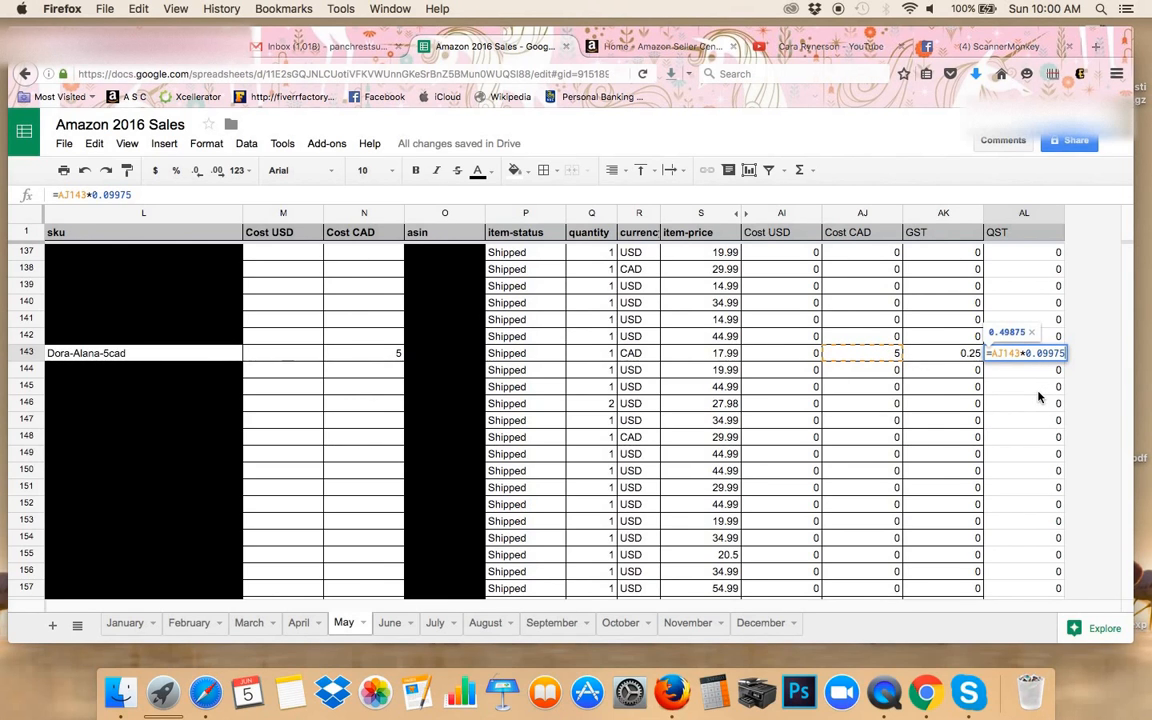
{"action": "key", "text": "Return"}
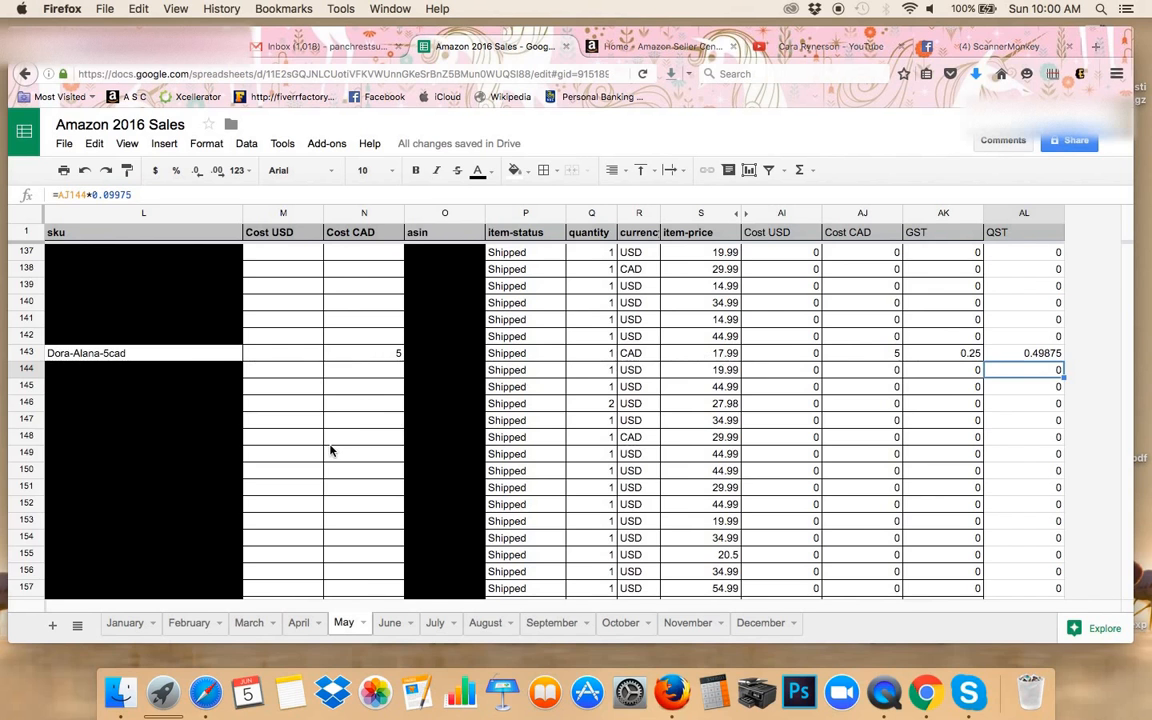
Enter 17.50 as the Cost CAD of Towel-Minion-PK-17.50CAD in row 289 and clear that row's QST cell
{"action": "scroll", "coordinate": [331, 451], "scroll_direction": "down", "scroll_amount": 3}
{"action": "scroll", "coordinate": [331, 451], "scroll_direction": "down", "scroll_amount": 15}
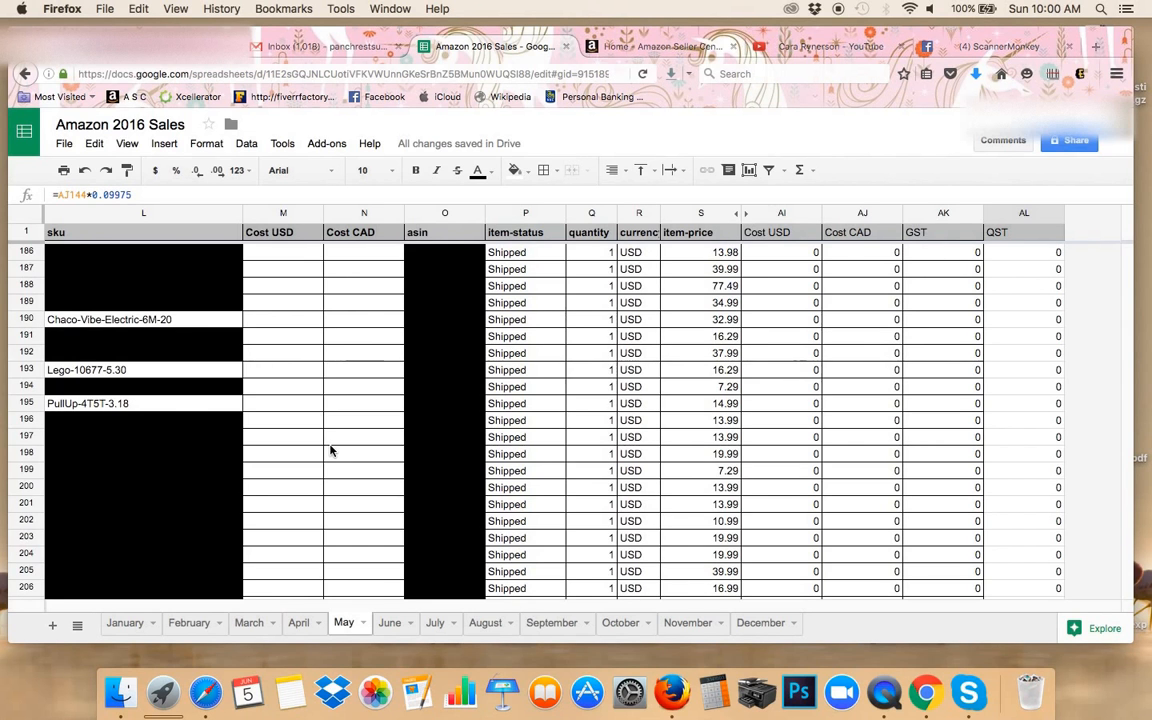
{"action": "scroll", "coordinate": [331, 451], "scroll_direction": "down", "scroll_amount": 20}
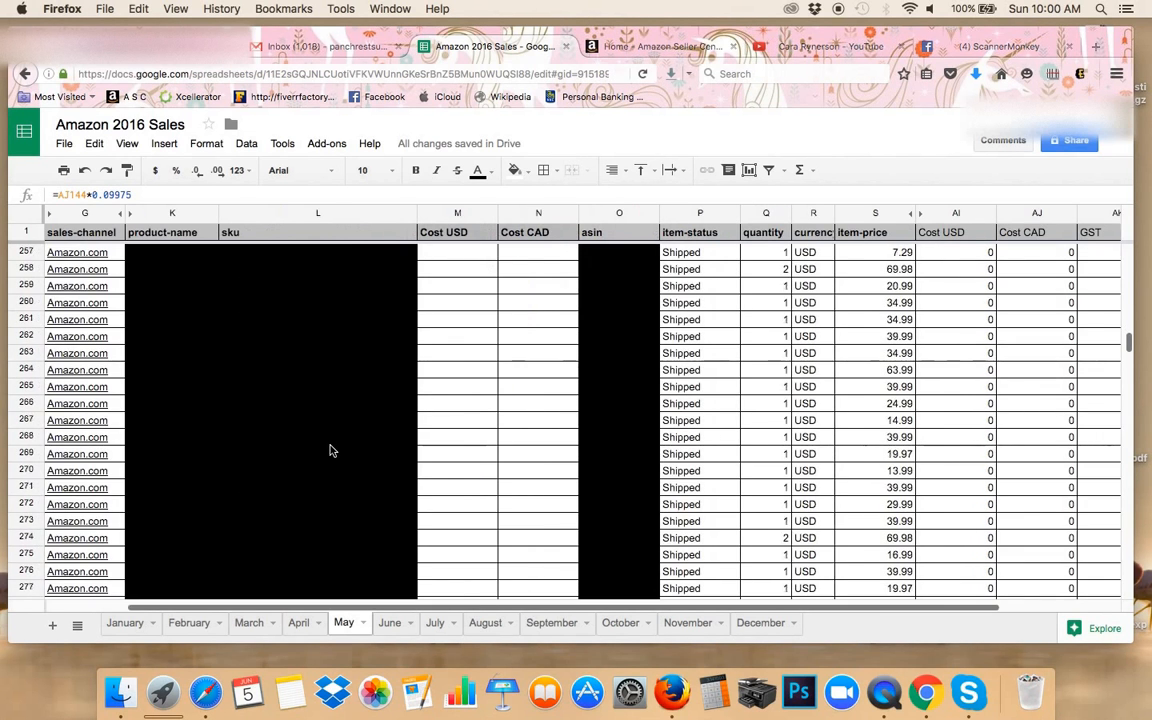
{"action": "scroll", "coordinate": [331, 451], "scroll_direction": "down", "scroll_amount": 12}
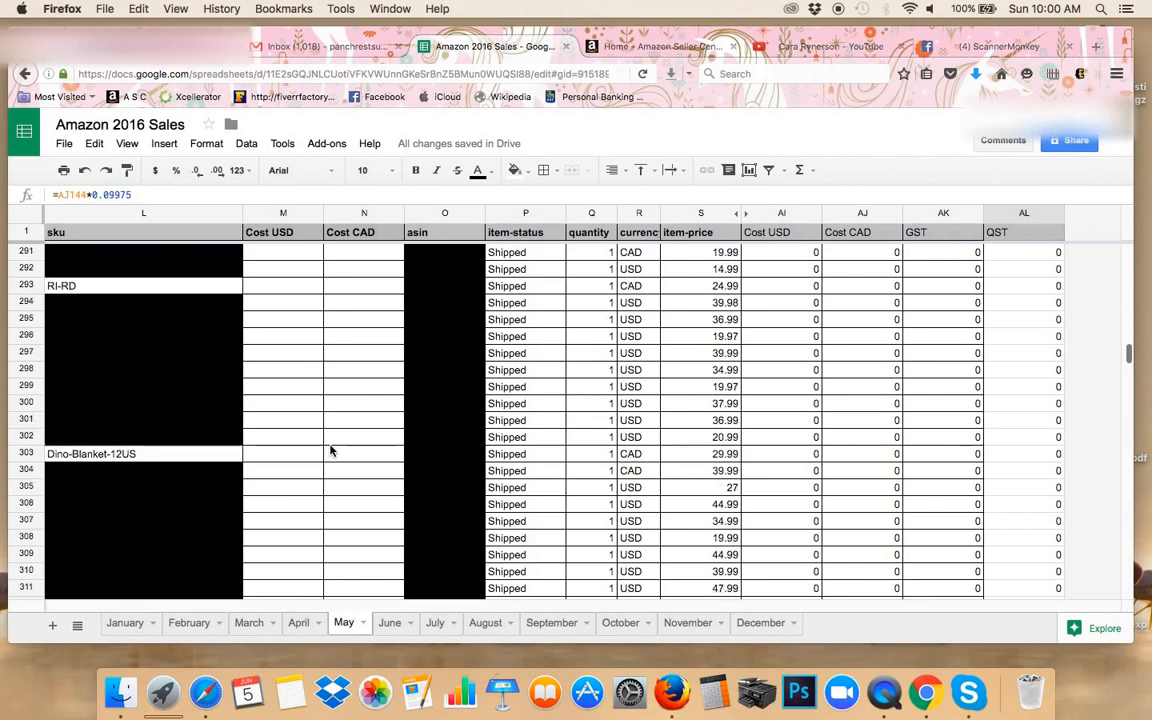
{"action": "scroll", "coordinate": [331, 451], "scroll_direction": "up", "scroll_amount": 1}
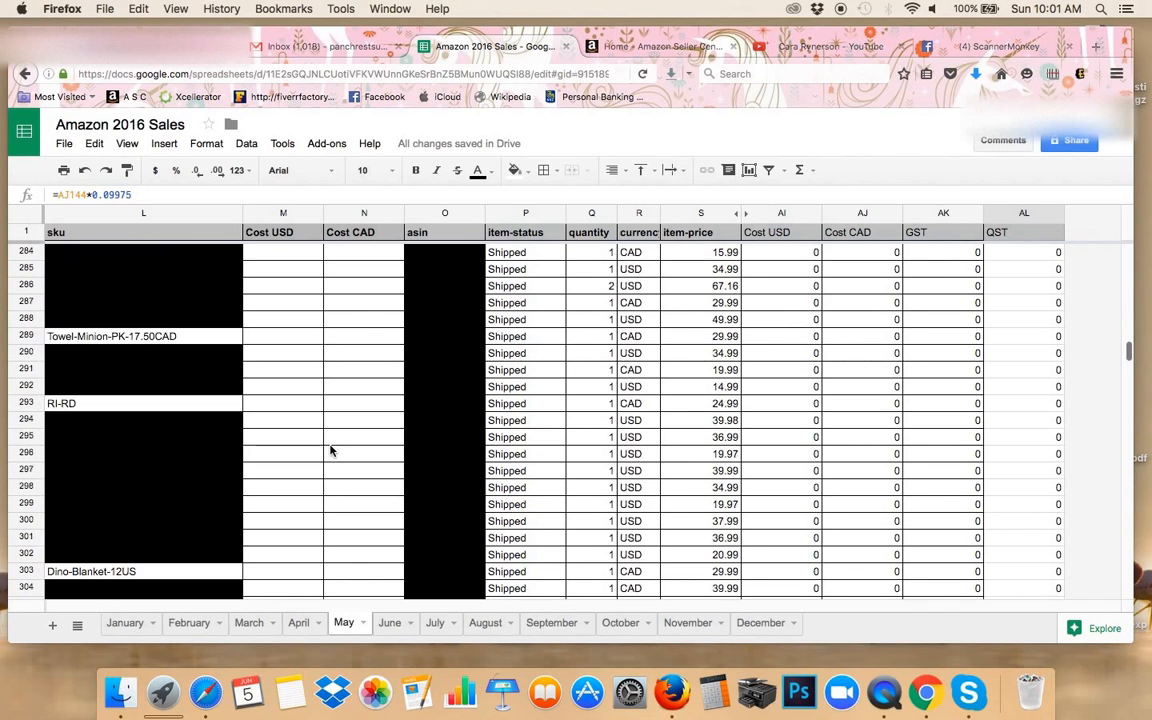
{"action": "left_click", "coordinate": [365, 340]}
{"action": "type", "text": "17.50"}
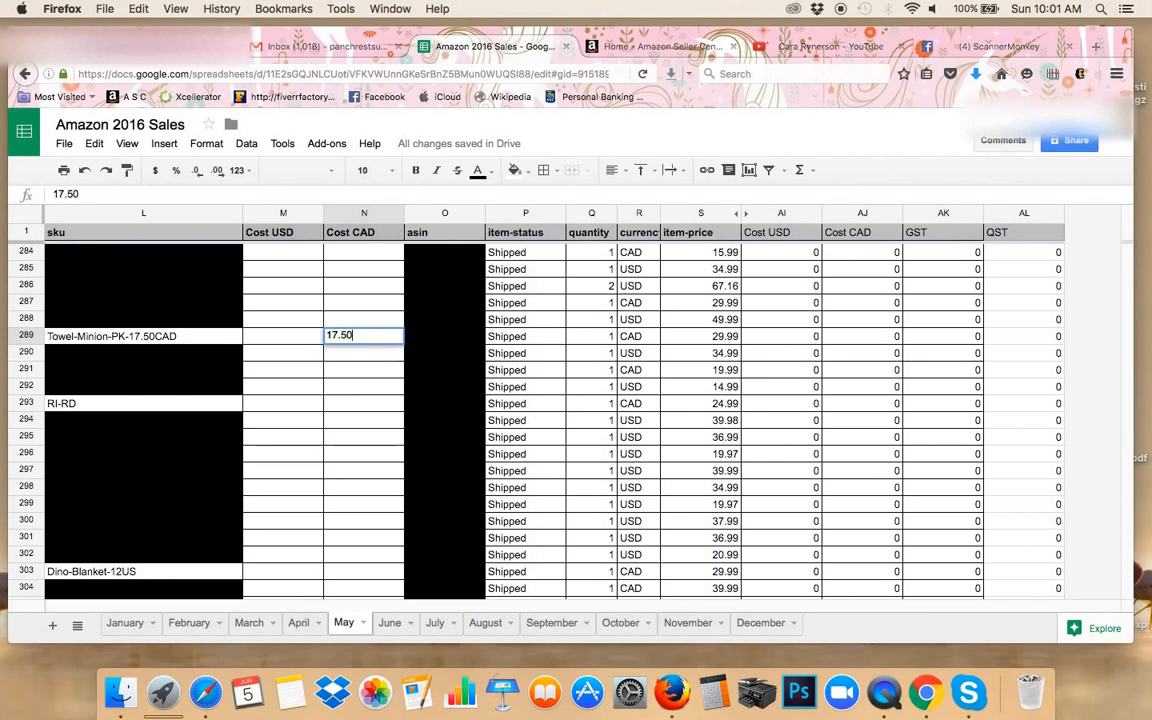
{"action": "key", "text": "Tab"}
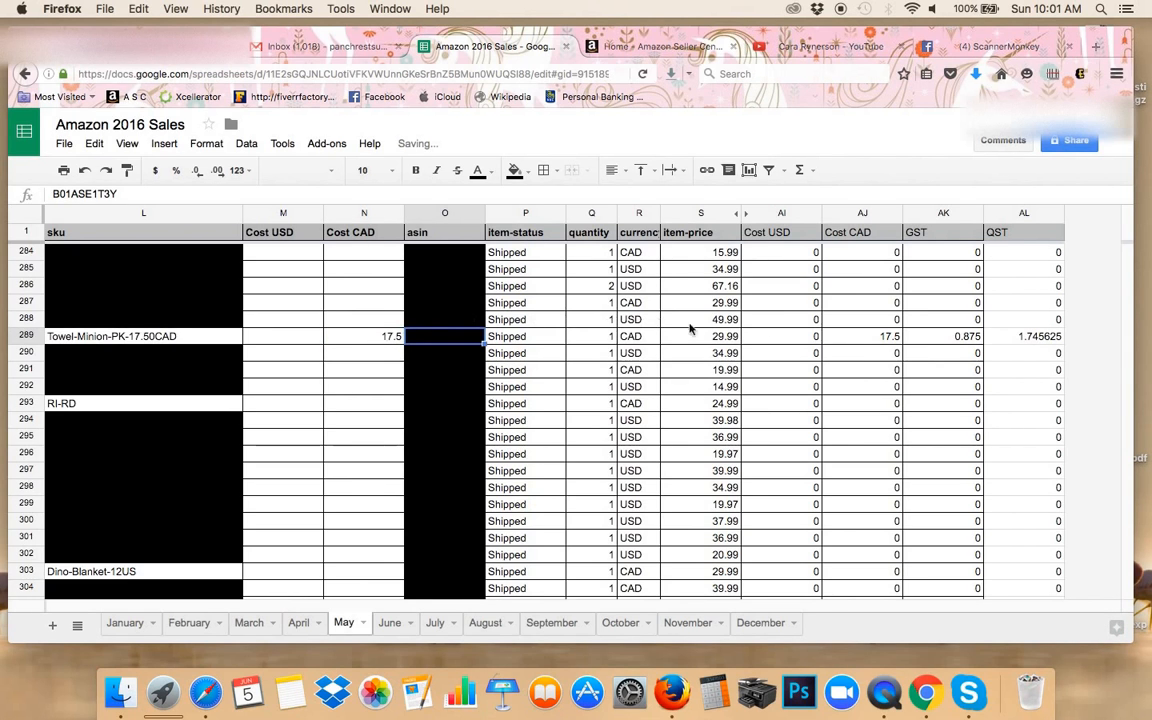
{"action": "left_click", "coordinate": [1024, 337]}
{"action": "key", "text": "BackSpace"}
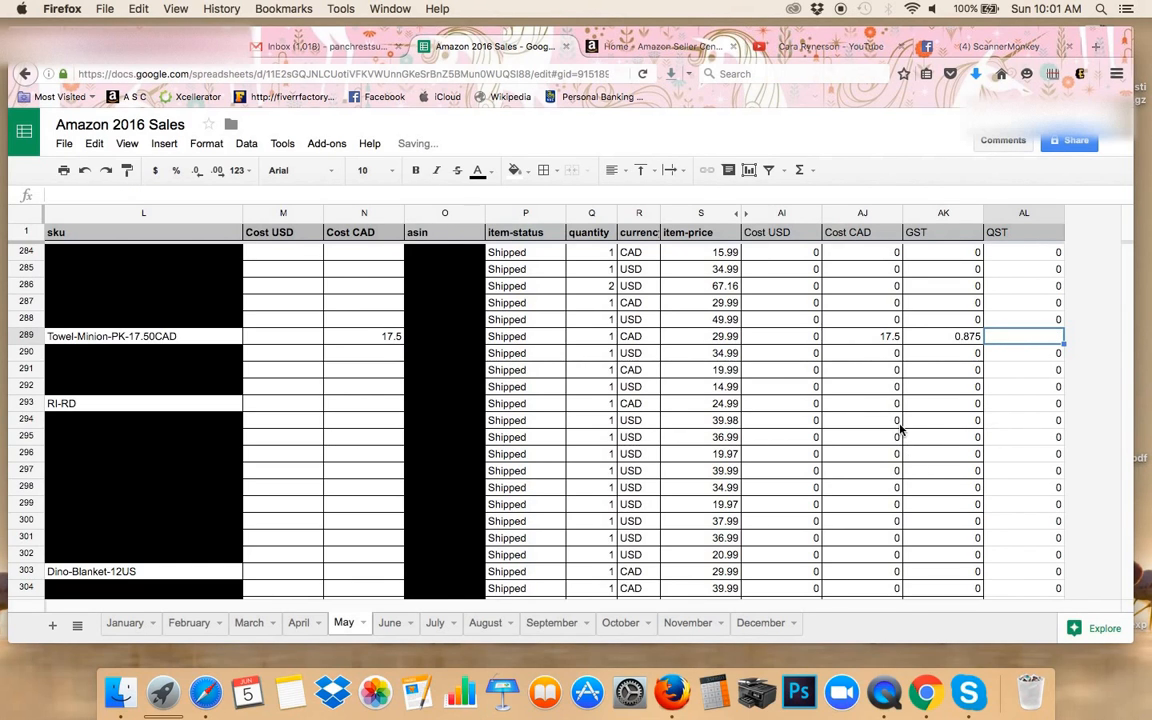
Enter 12 as the Cost USD of Dino-Blanket-12US in row 303 and check the cost and tax totals in row 380
{"action": "left_click", "coordinate": [295, 576]}
{"action": "type", "text": "12"}
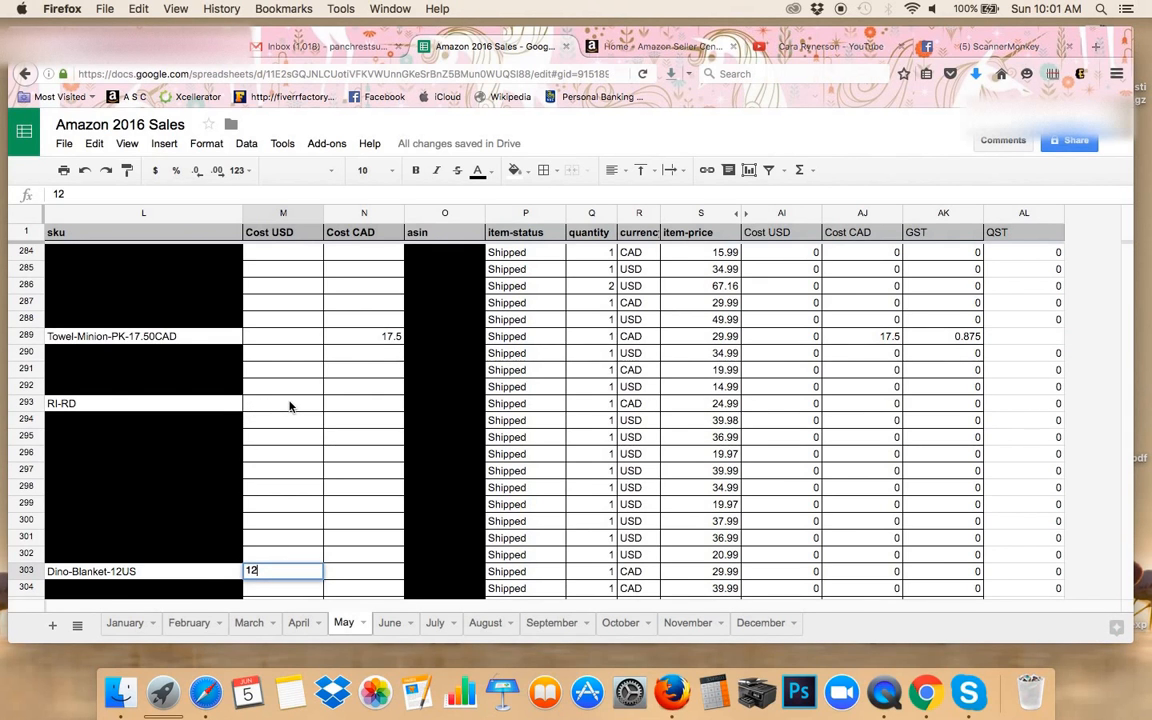
{"action": "key", "text": "Return"}
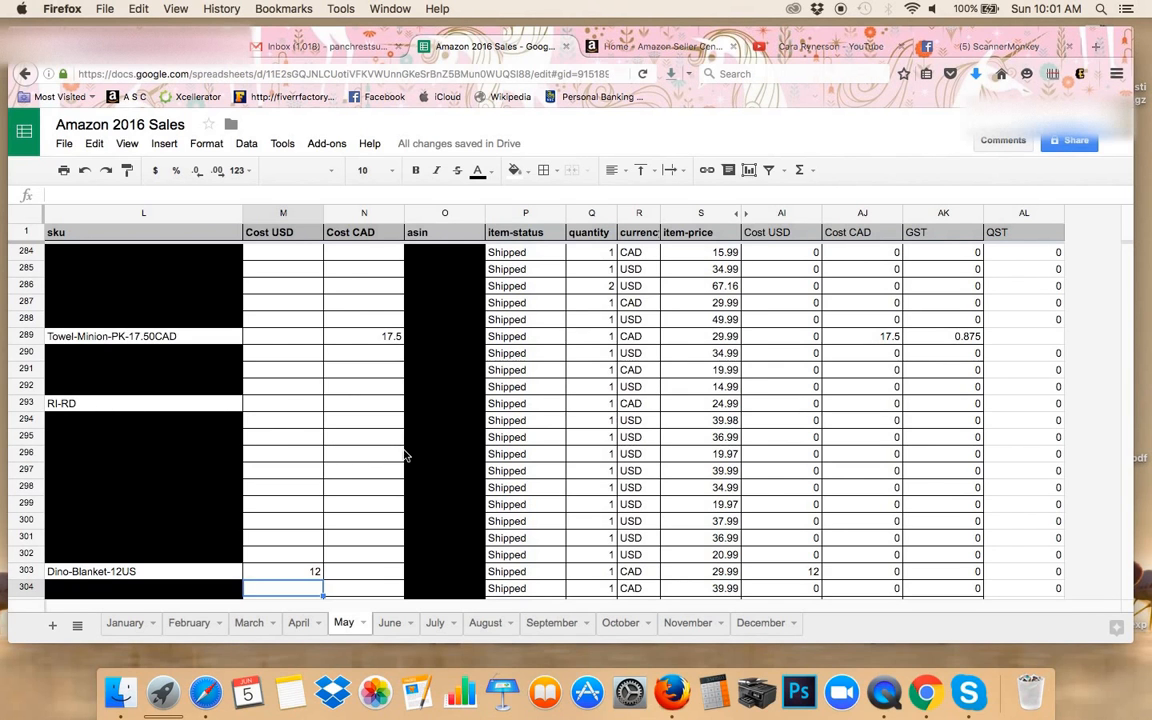
{"action": "scroll", "coordinate": [631, 511], "scroll_direction": "down", "scroll_amount": 1}
{"action": "scroll", "coordinate": [631, 511], "scroll_direction": "down", "scroll_amount": 13}
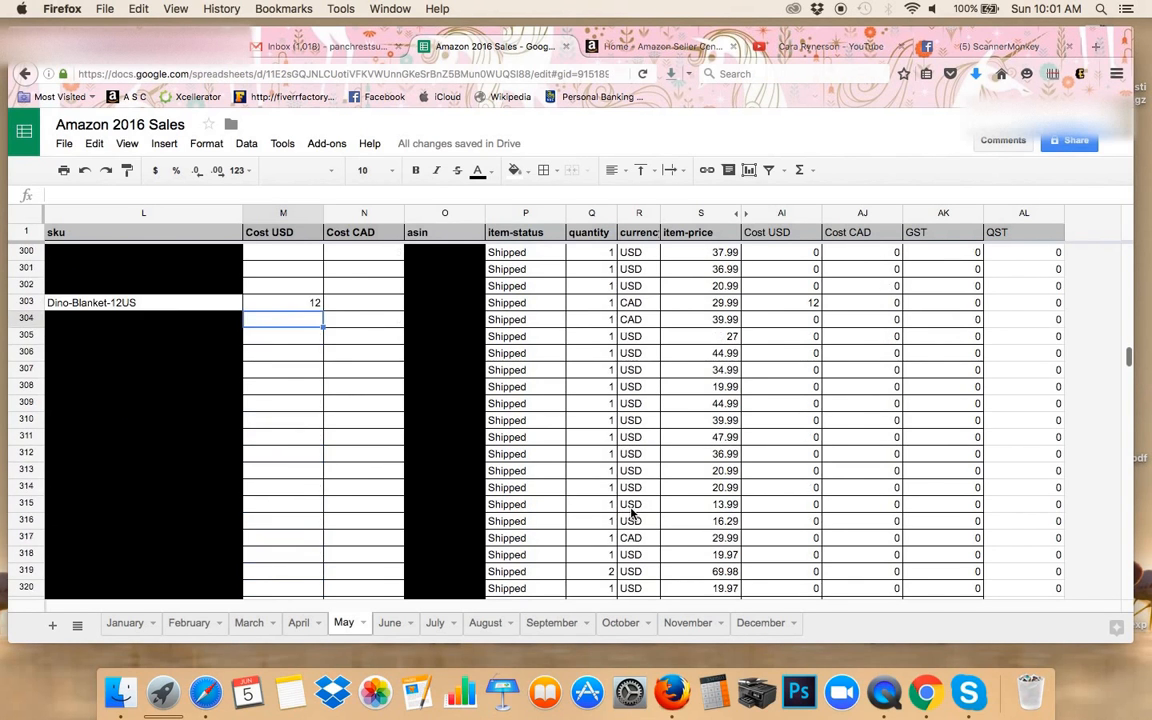
{"action": "scroll", "coordinate": [663, 517], "scroll_direction": "down", "scroll_amount": 16}
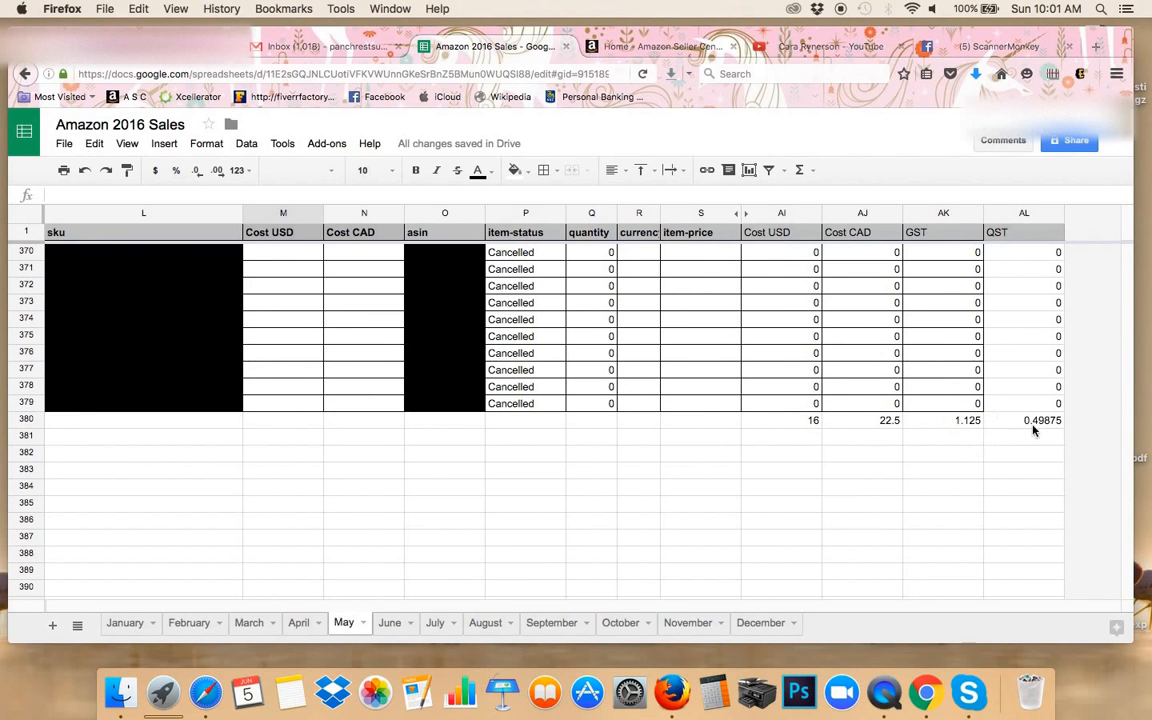
Sort the May sheet by the sku column from A to Z
{"action": "scroll", "coordinate": [280, 342], "scroll_direction": "up", "scroll_amount": 20}
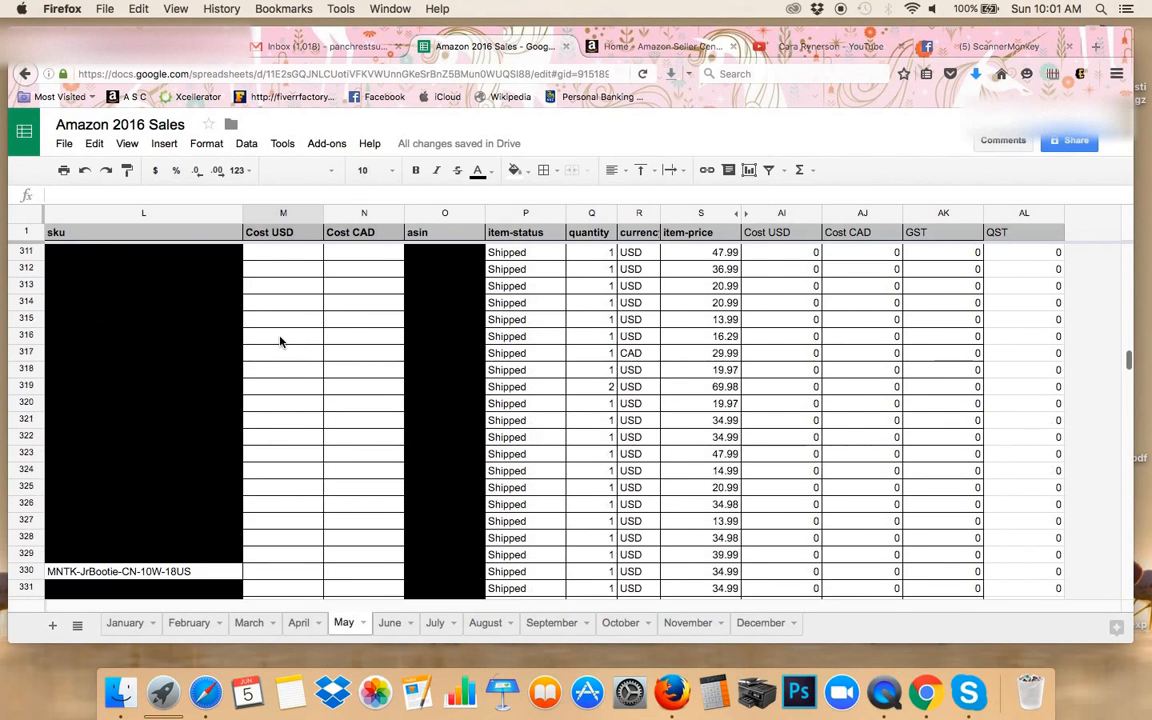
{"action": "scroll", "coordinate": [280, 342], "scroll_direction": "left", "scroll_amount": 5}
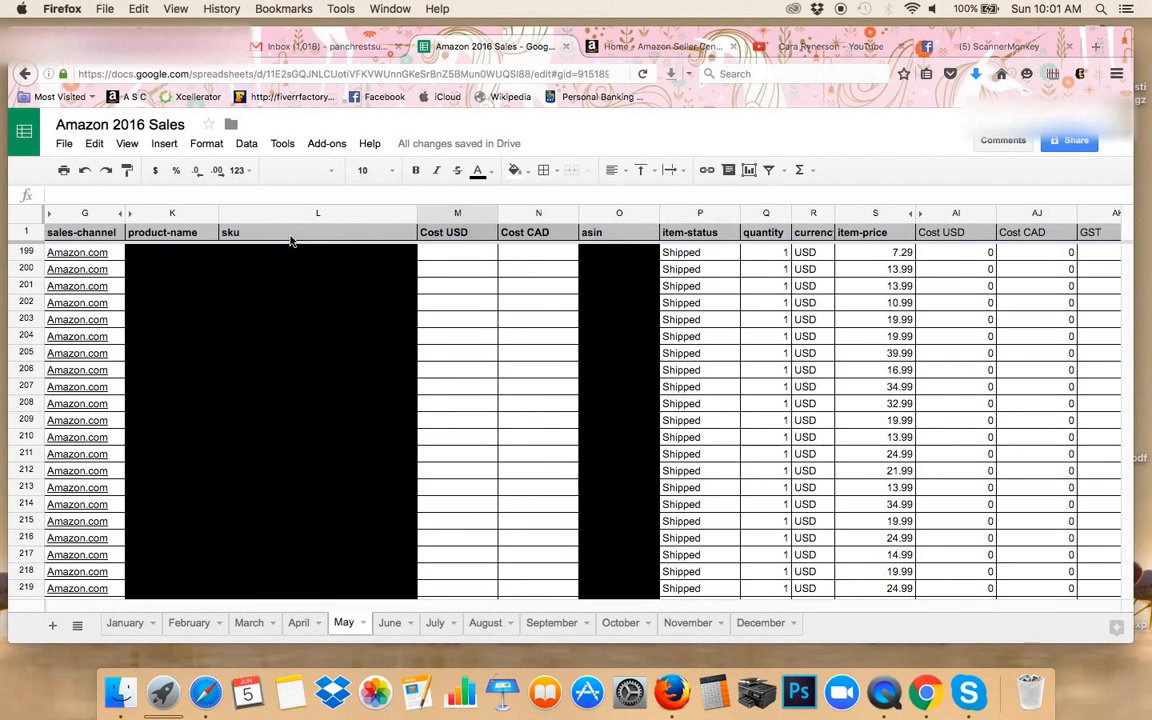
{"action": "left_click", "coordinate": [333, 216]}
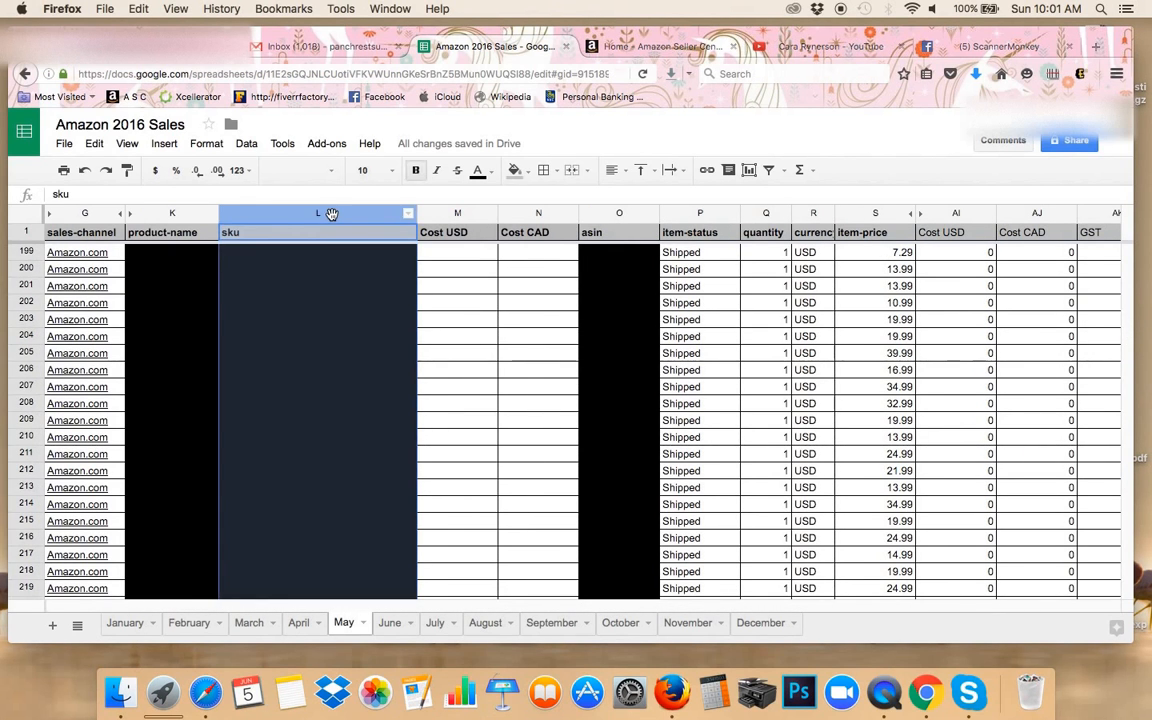
{"action": "left_click", "coordinate": [410, 216]}
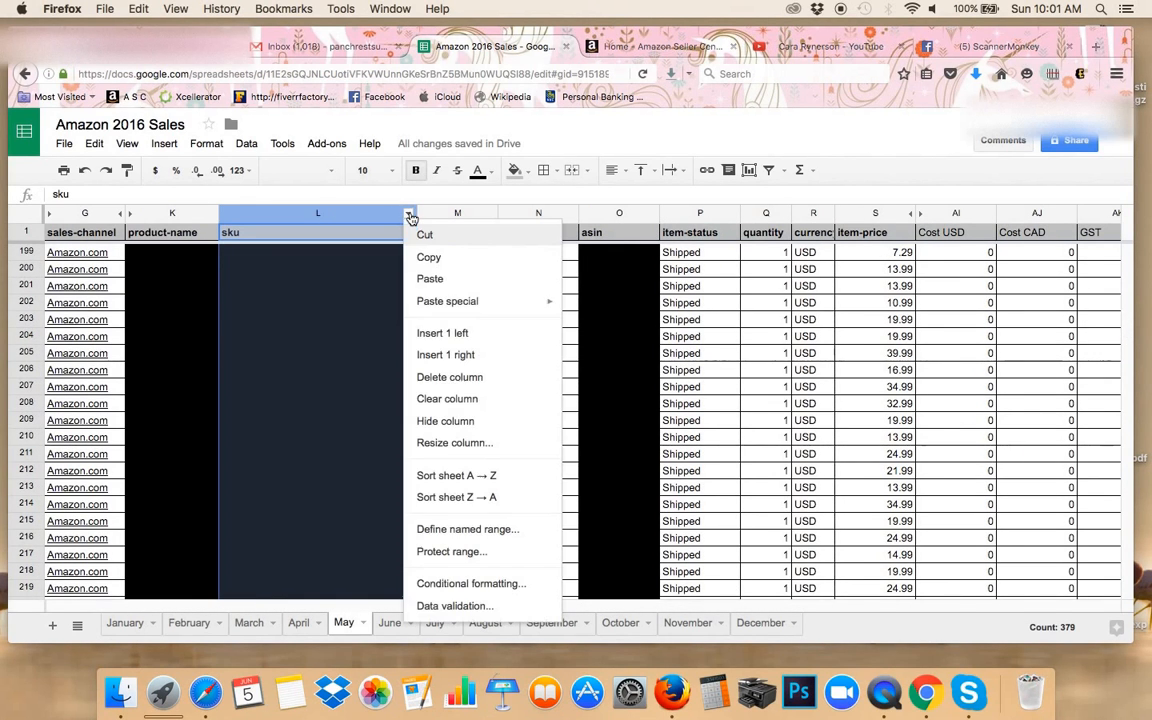
{"action": "left_click", "coordinate": [440, 477]}
Enter 5.30 as the Cost USD of Lego-10677-5.30 in row 204
{"action": "left_click", "coordinate": [470, 388]}
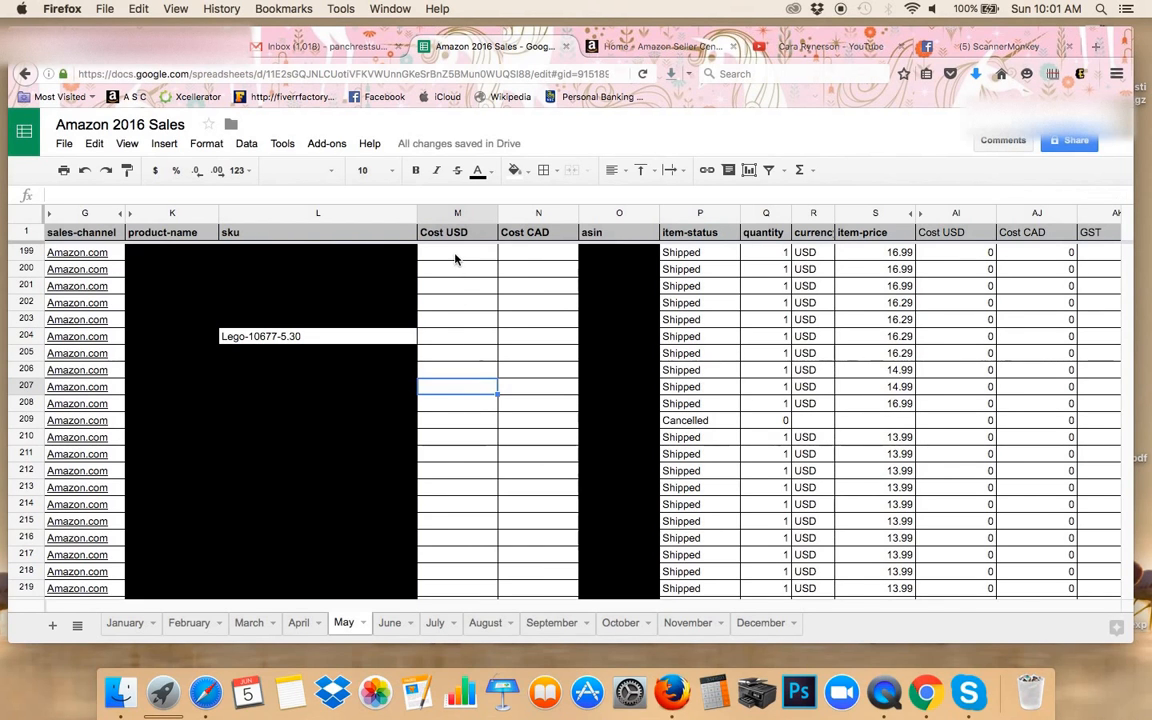
{"action": "left_click", "coordinate": [443, 340]}
{"action": "type", "text": "5.30"}
{"action": "key", "text": "Return"}
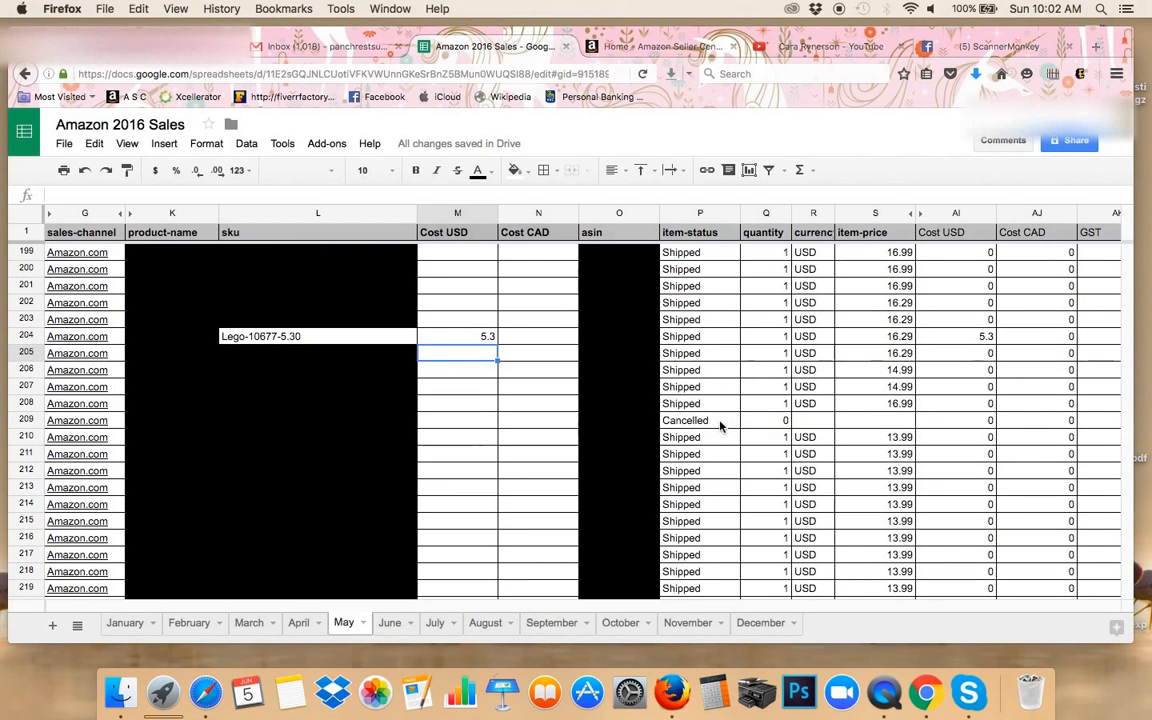
Sort the sheet by the order-status column from Z to A and check the pending and cancelled orders at the end of the data
{"action": "scroll", "coordinate": [656, 418], "scroll_direction": "up", "scroll_amount": 15}
{"action": "scroll", "coordinate": [656, 418], "scroll_direction": "left", "scroll_amount": 1}
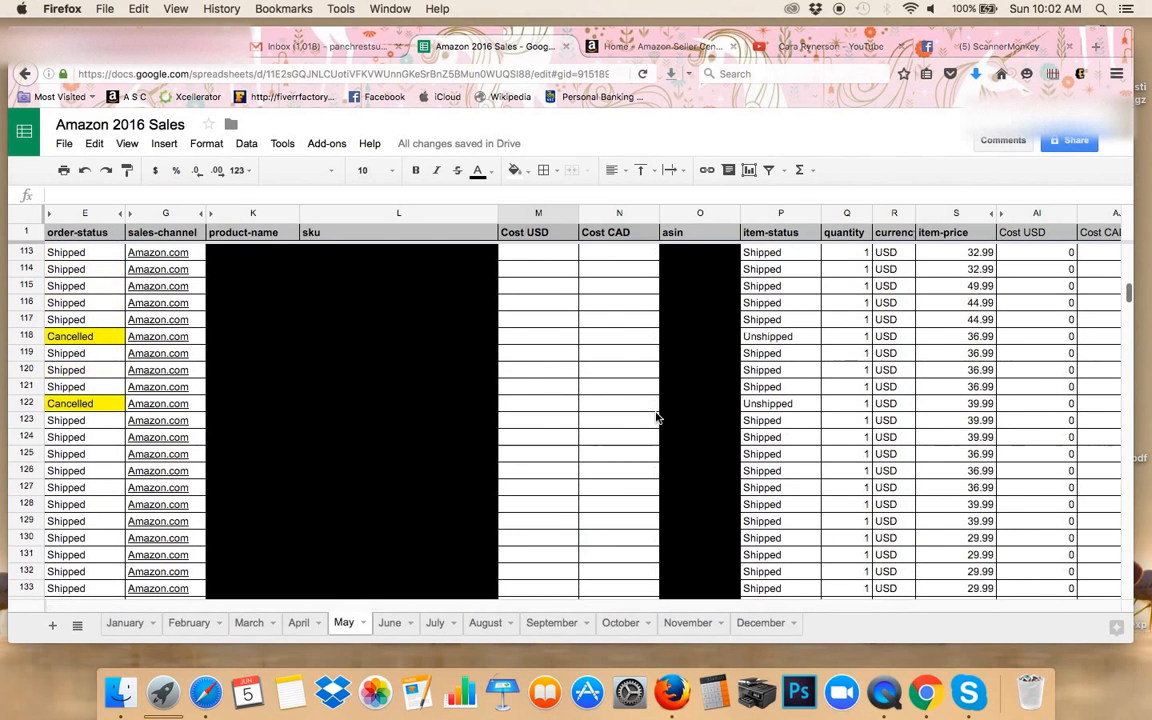
{"action": "scroll", "coordinate": [656, 418], "scroll_direction": "up", "scroll_amount": 20}
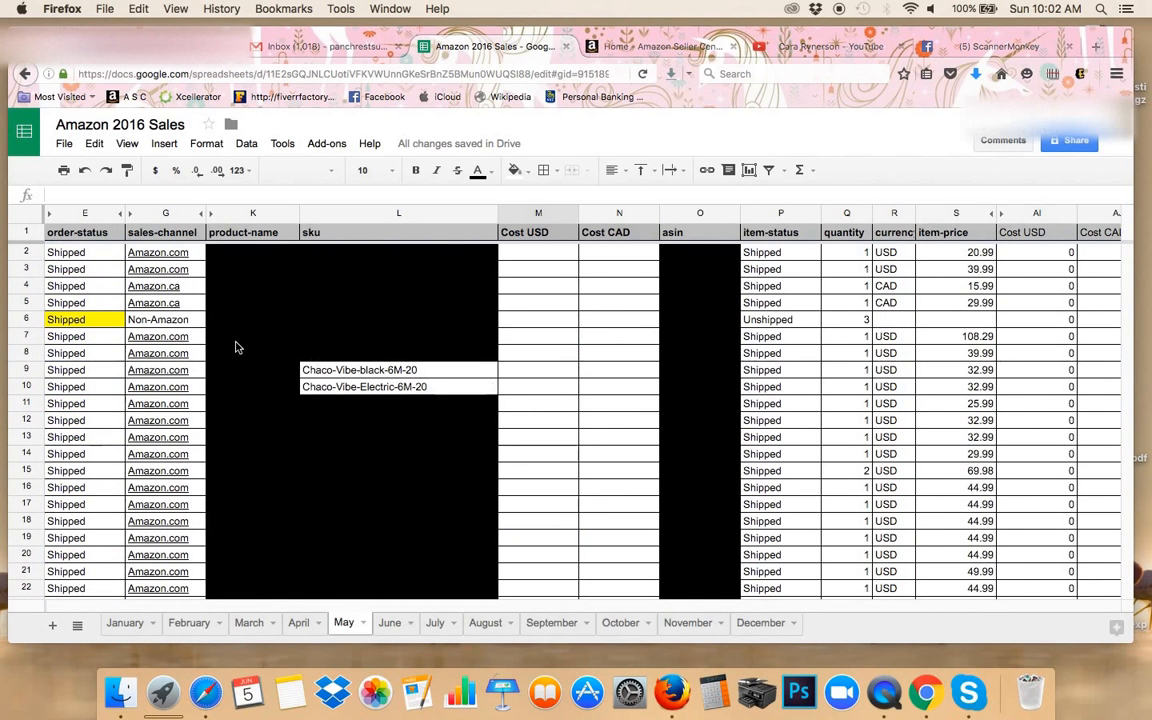
{"action": "left_click", "coordinate": [112, 216]}
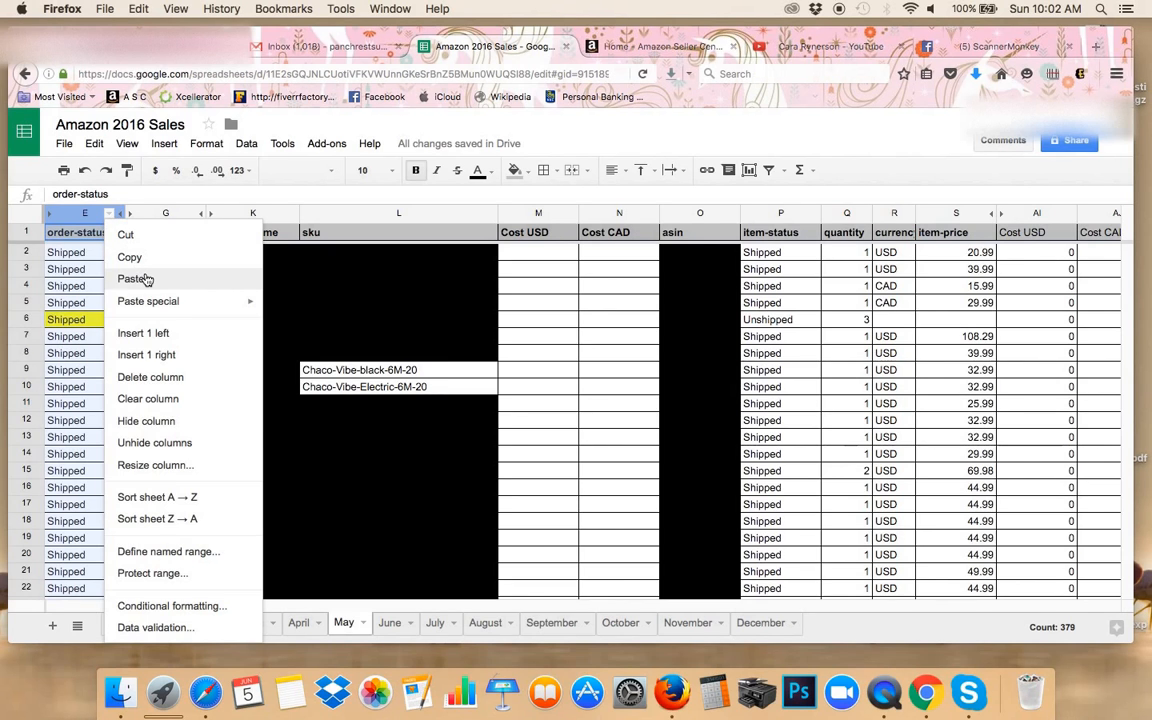
{"action": "left_click", "coordinate": [163, 519]}
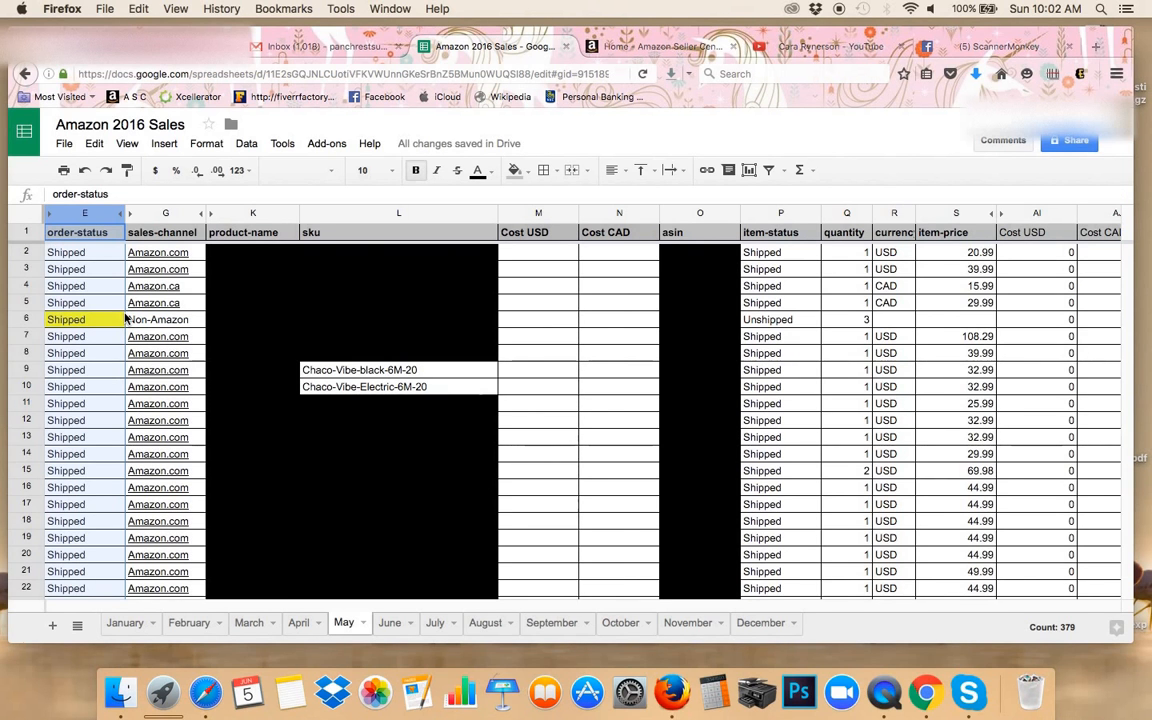
{"action": "scroll", "coordinate": [127, 318], "scroll_direction": "down", "scroll_amount": 15}
{"action": "scroll", "coordinate": [127, 318], "scroll_direction": "down", "scroll_amount": 20}
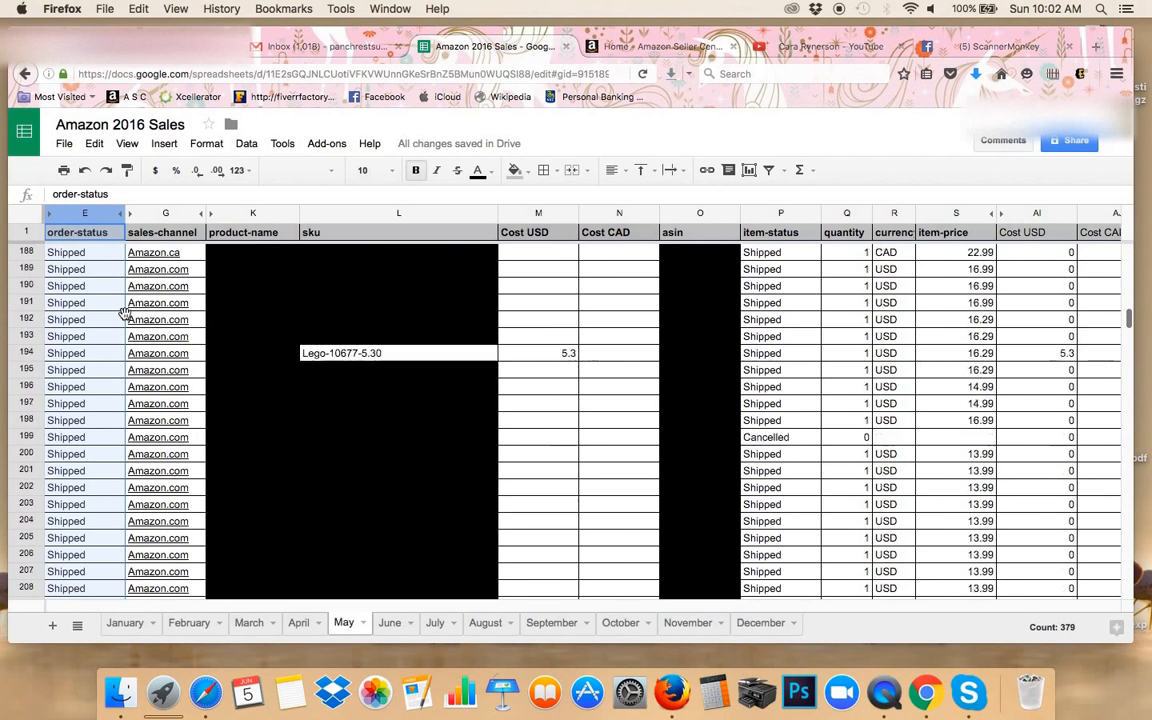
{"action": "scroll", "coordinate": [124, 315], "scroll_direction": "down", "scroll_amount": 20}
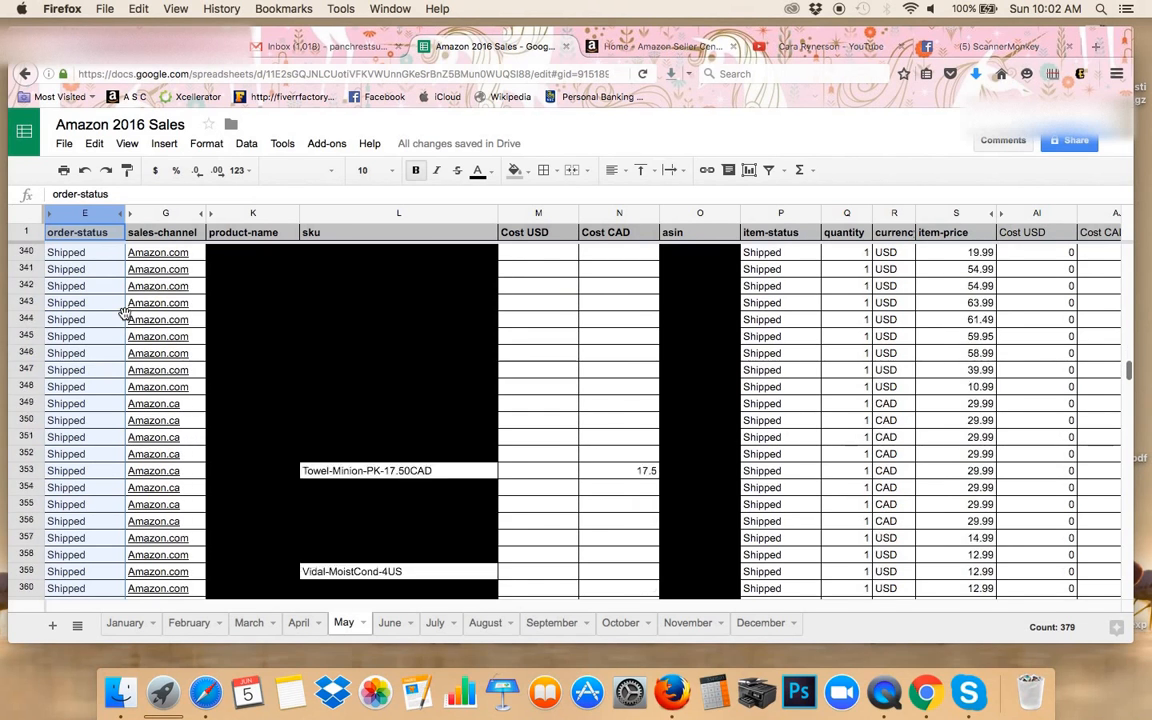
{"action": "scroll", "coordinate": [124, 314], "scroll_direction": "up", "scroll_amount": 7}
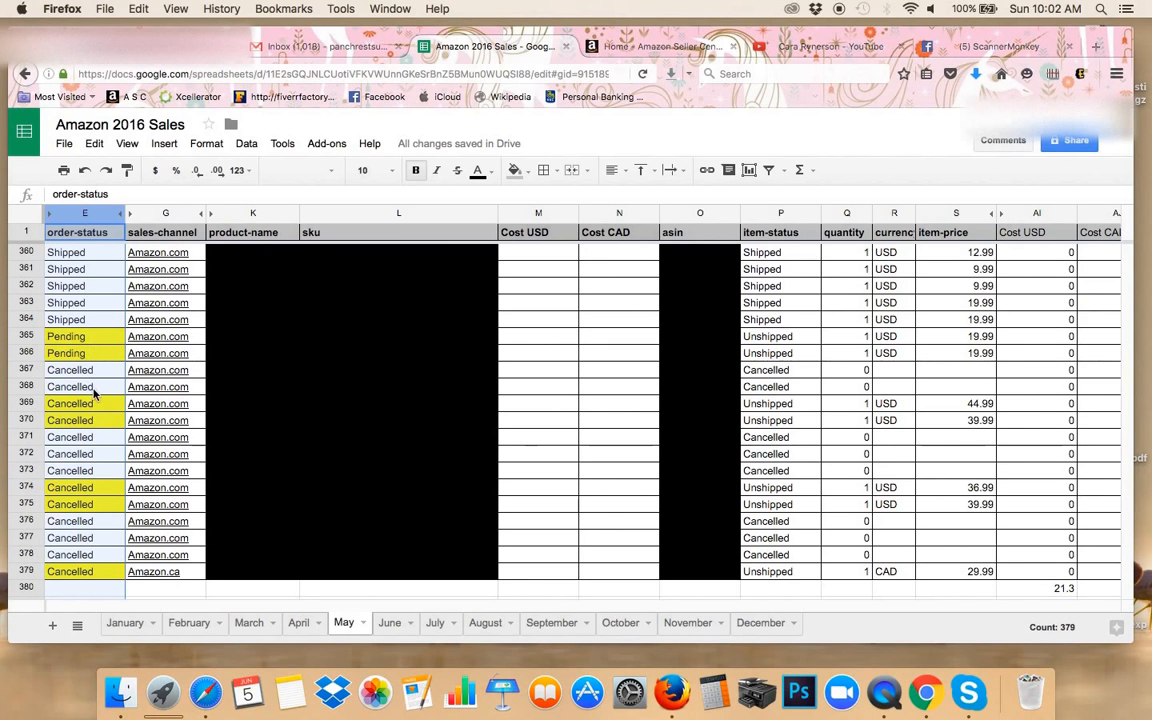
{"action": "left_click", "coordinate": [103, 338]}
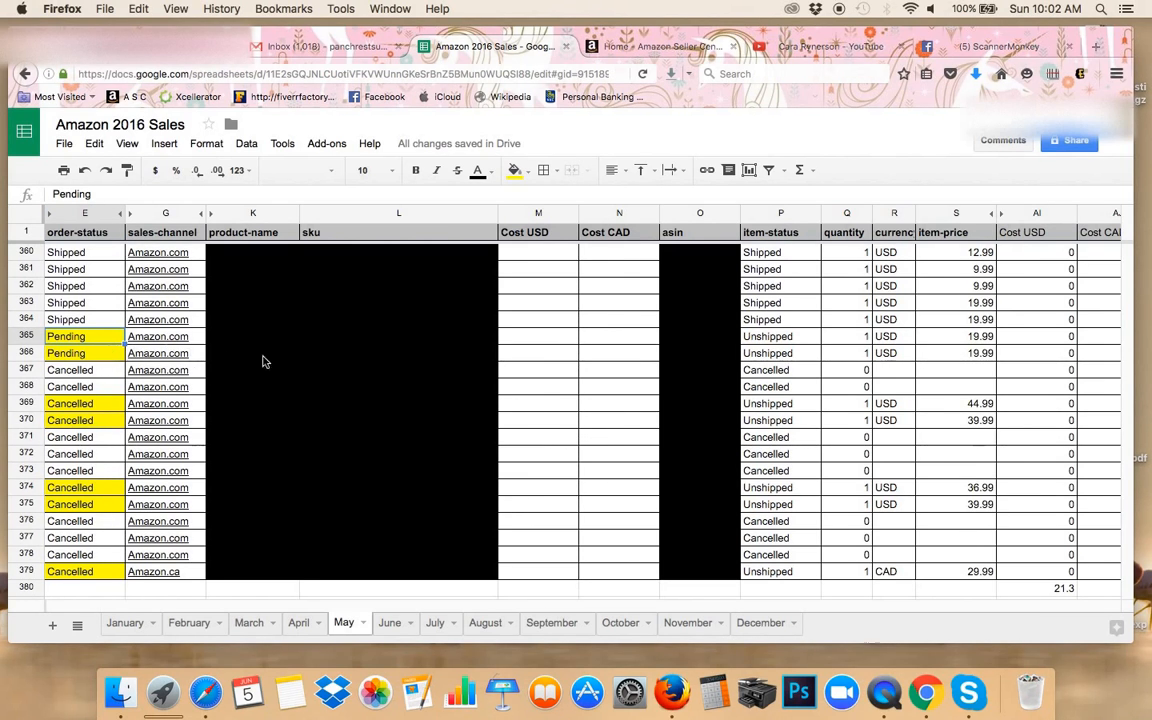
Sort the sheet by the sales-channel column from Z to A and check the Non-Amazon orders in the first data rows
{"action": "scroll", "coordinate": [281, 366], "scroll_direction": "up", "scroll_amount": 3}
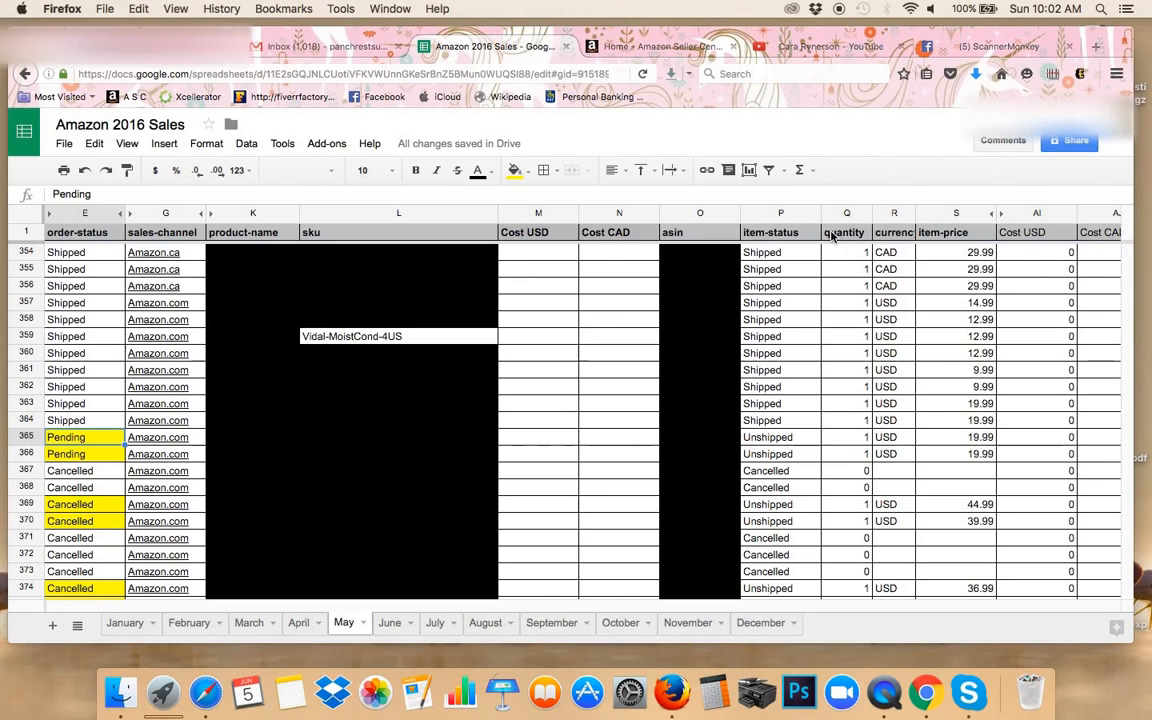
{"action": "left_click", "coordinate": [168, 214]}
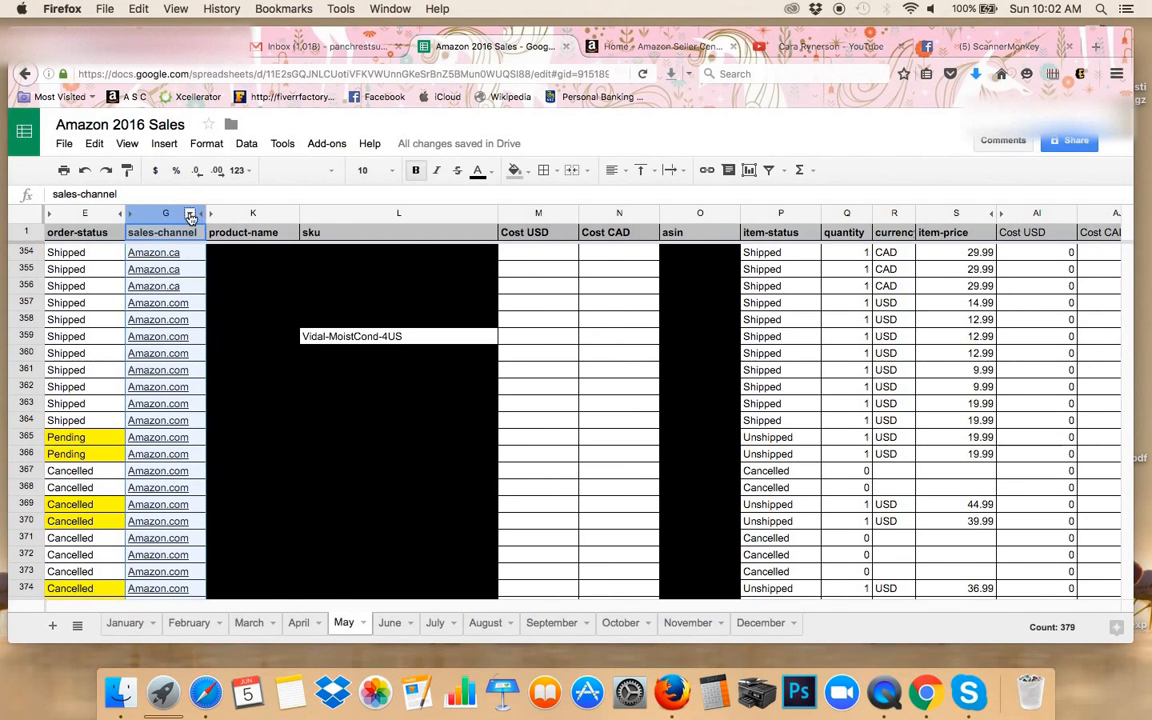
{"action": "left_click", "coordinate": [190, 215]}
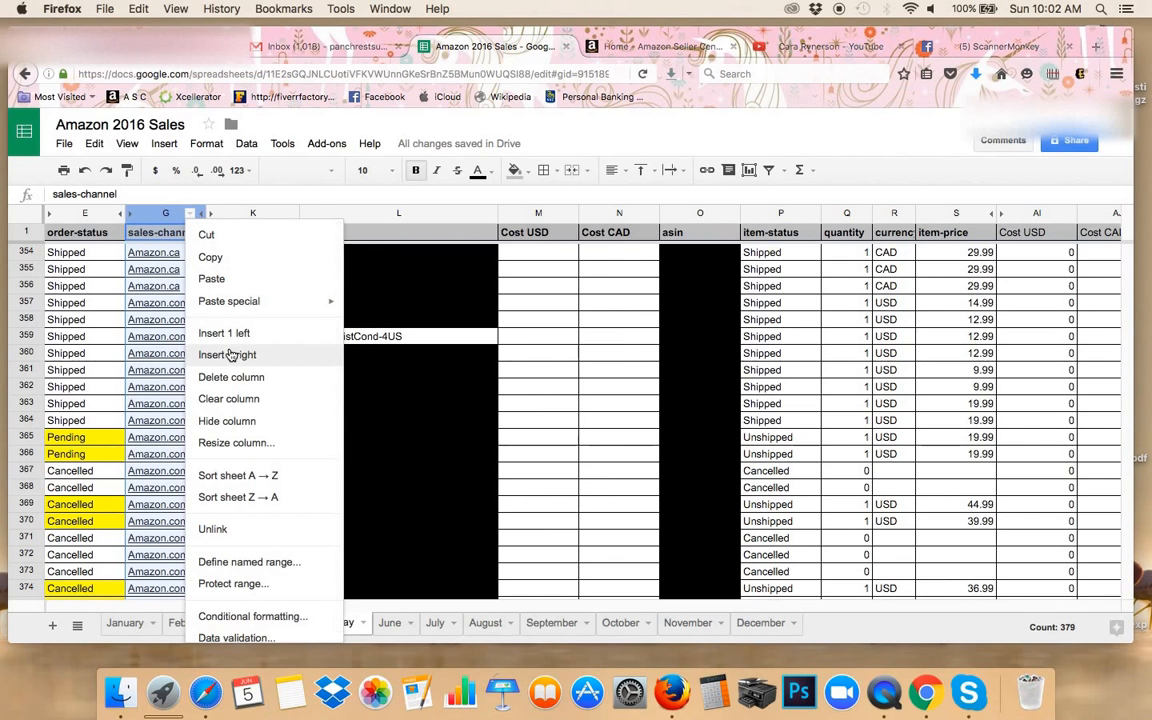
{"action": "left_click", "coordinate": [231, 501]}
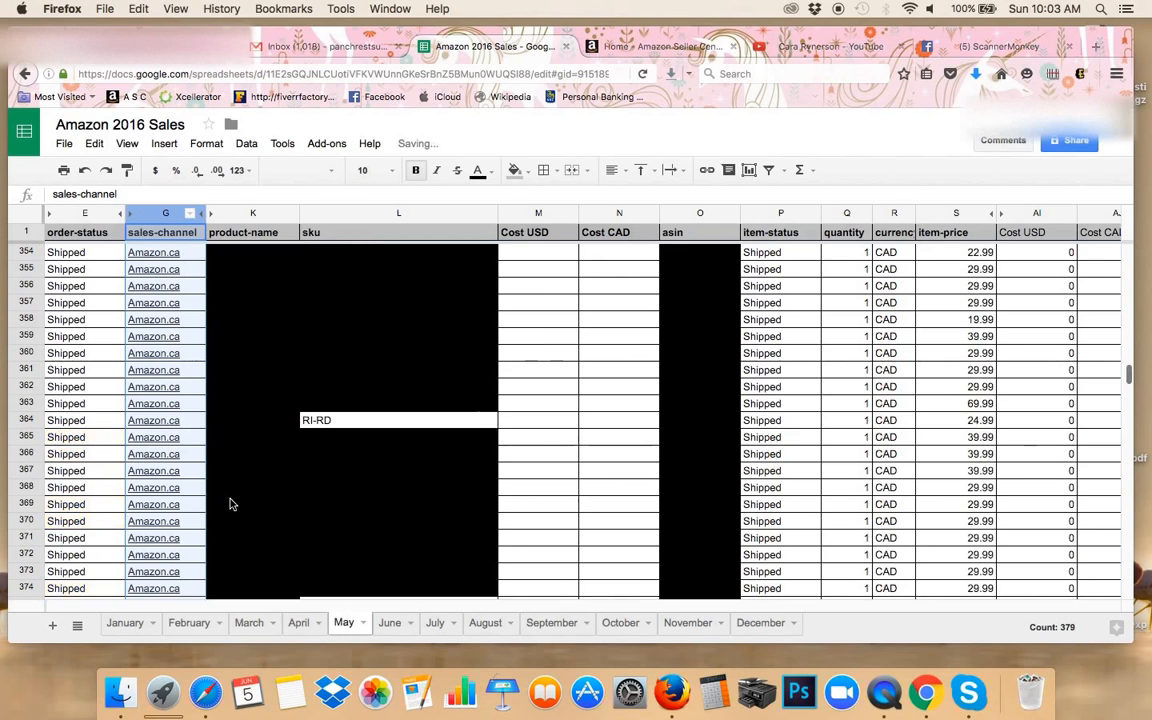
{"action": "scroll", "coordinate": [146, 353], "scroll_direction": "up", "scroll_amount": 20}
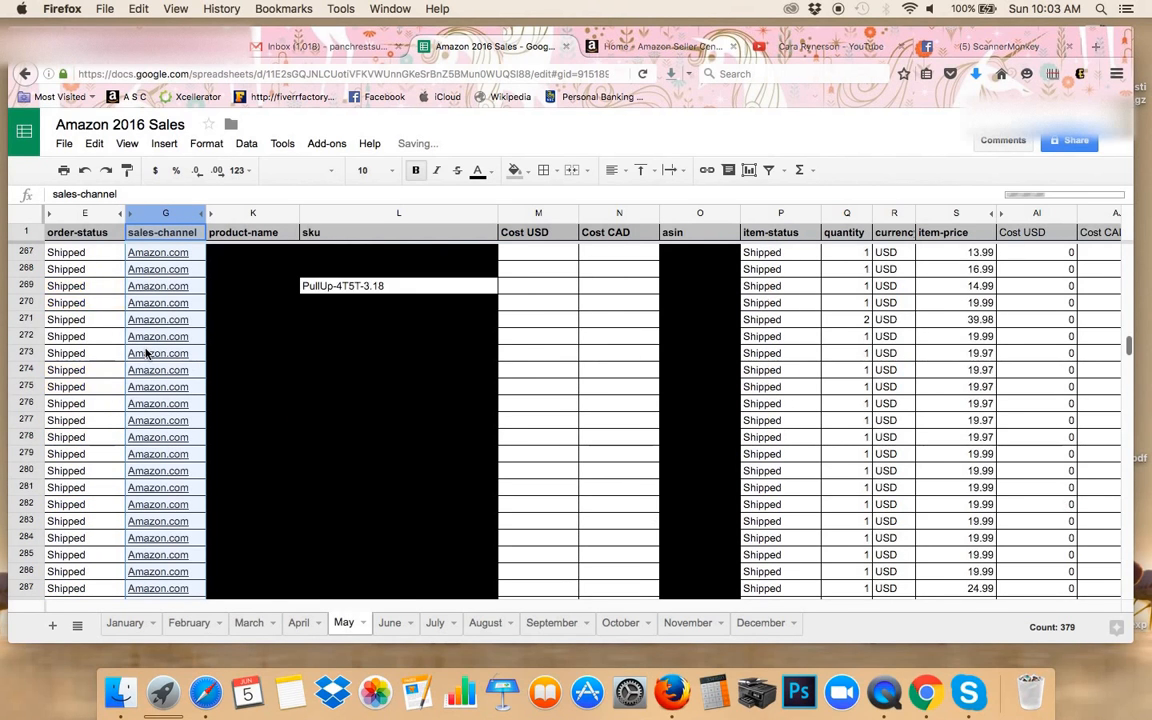
{"action": "scroll", "coordinate": [146, 353], "scroll_direction": "up", "scroll_amount": 20}
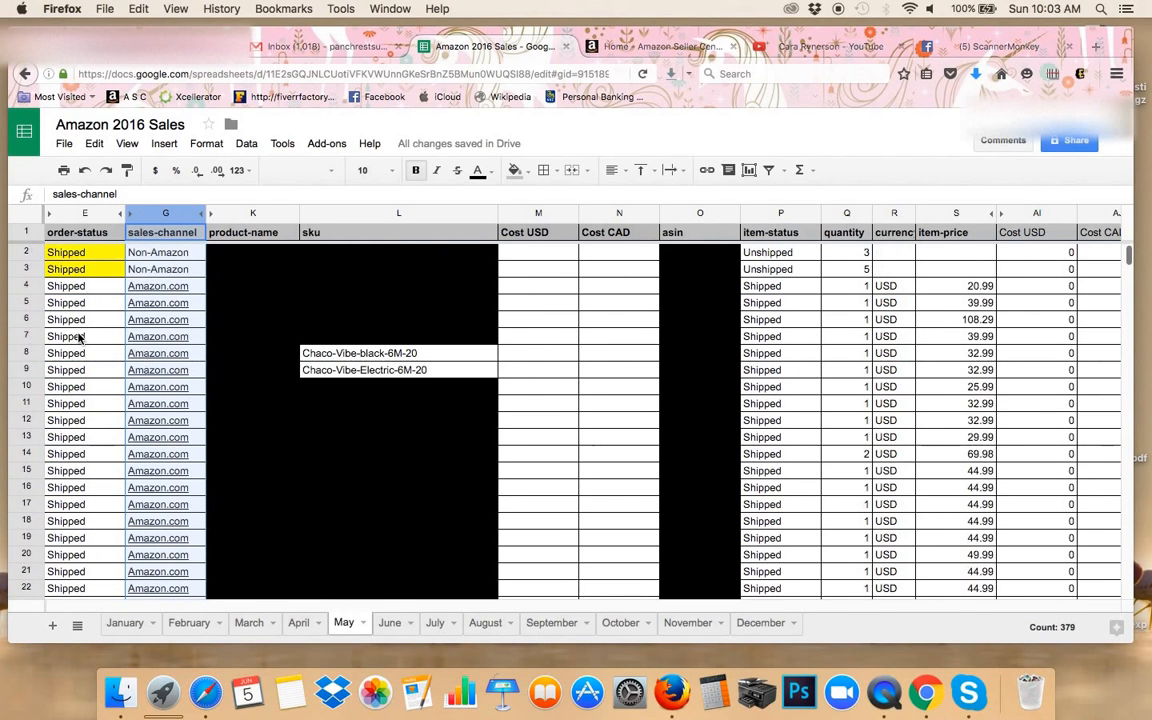
{"action": "left_click", "coordinate": [79, 337]}
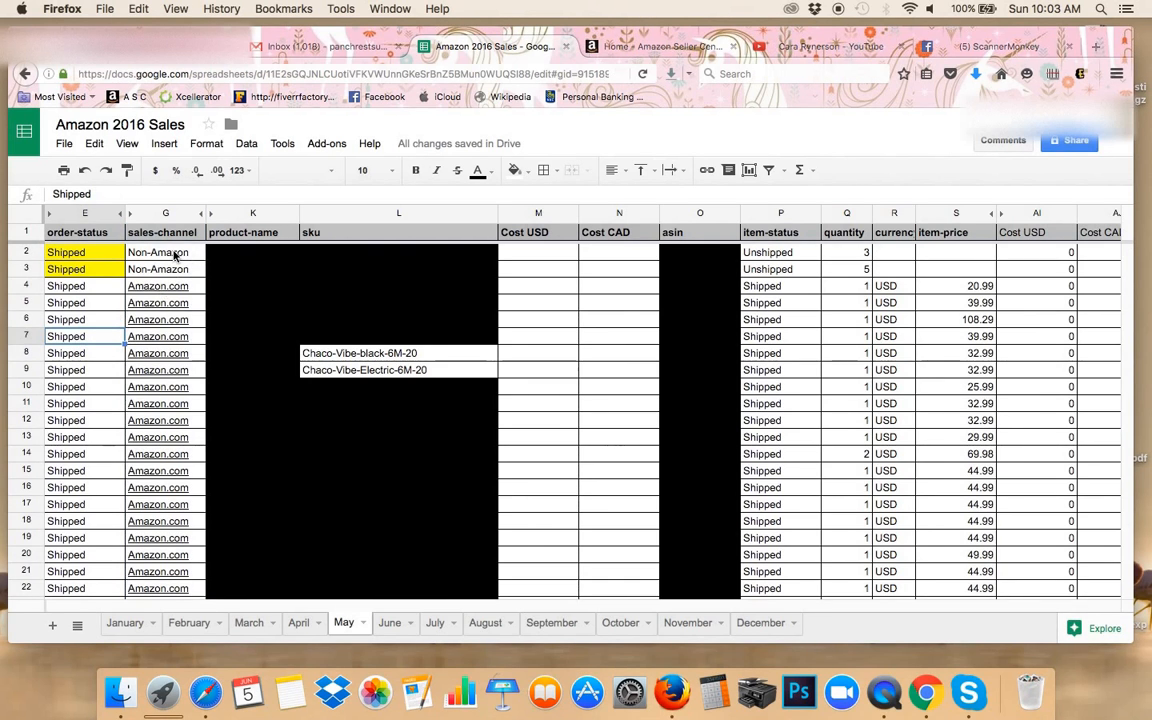